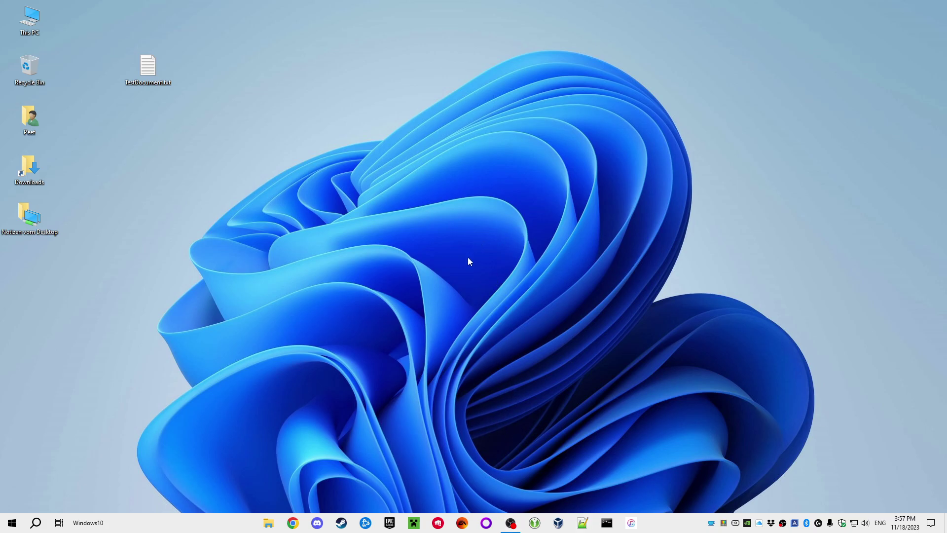
Step: Open Microsoft Store, search for powertoys to look at the Microsoft PowerToys listing, and close the store
left_click(1, 525)
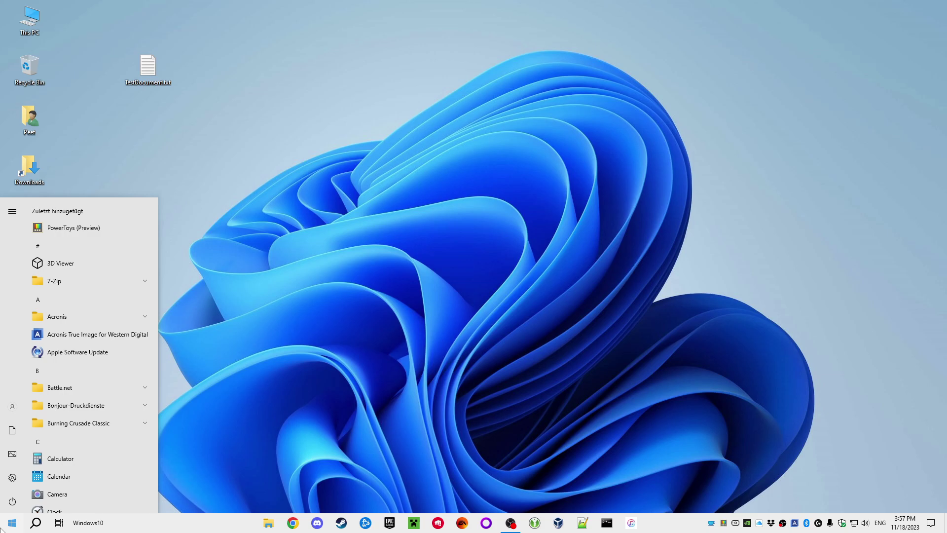
type("stor")
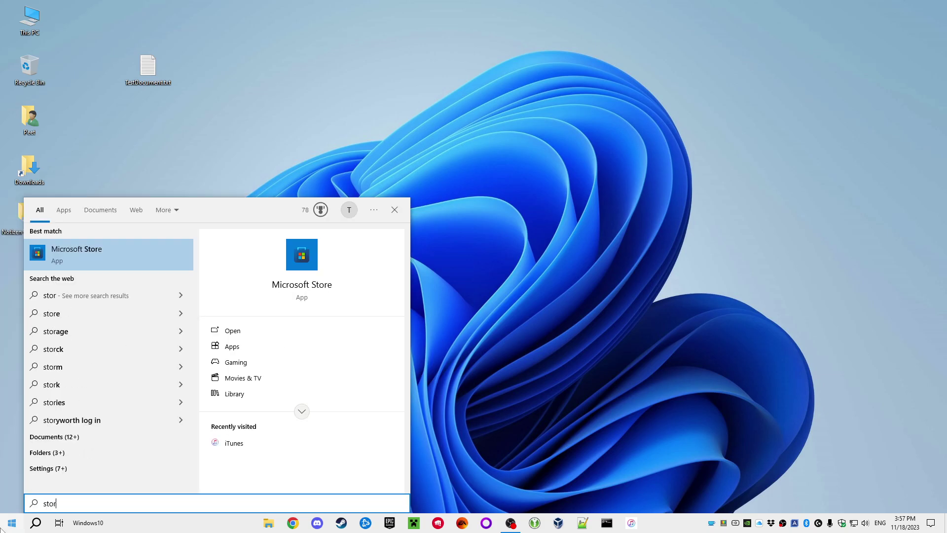
key("Return")
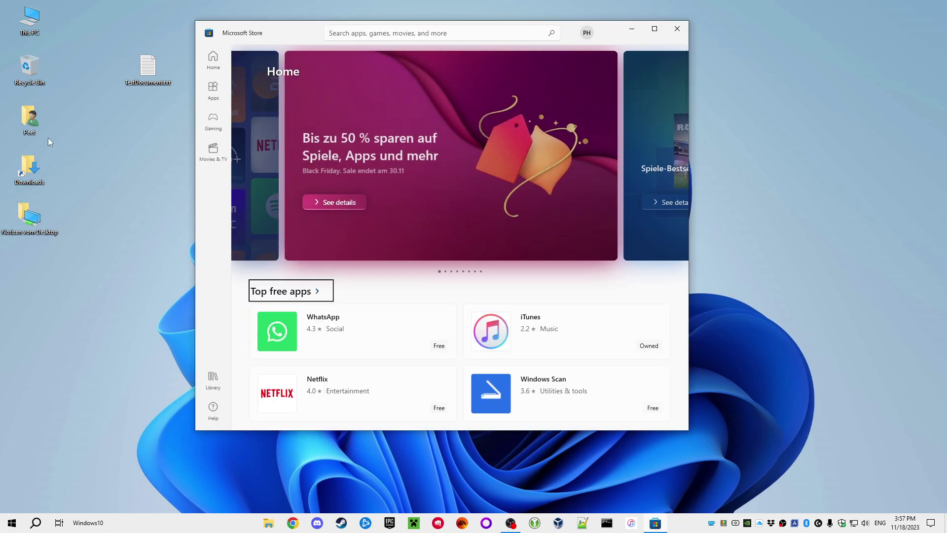
left_click(426, 34)
left_click(390, 55)
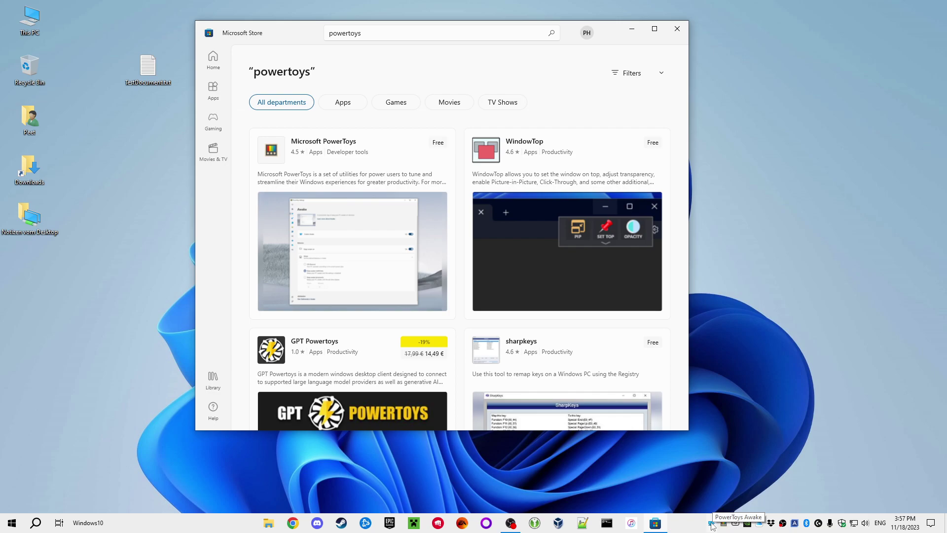
left_click(677, 28)
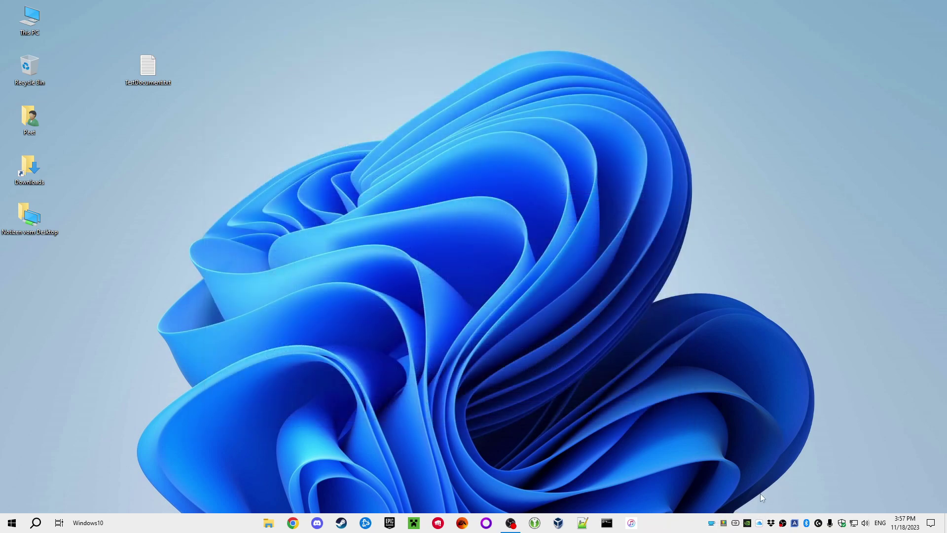
Step: Examine the keep-awake modes that PowerToys Awake offers in the system tray, leaving the current mode selected
right_click(711, 523)
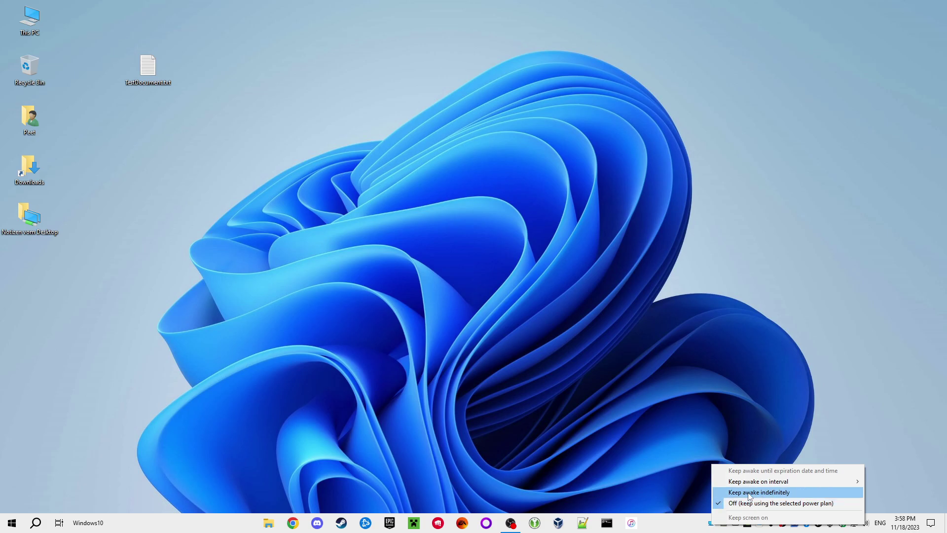
mouse_move(781, 484)
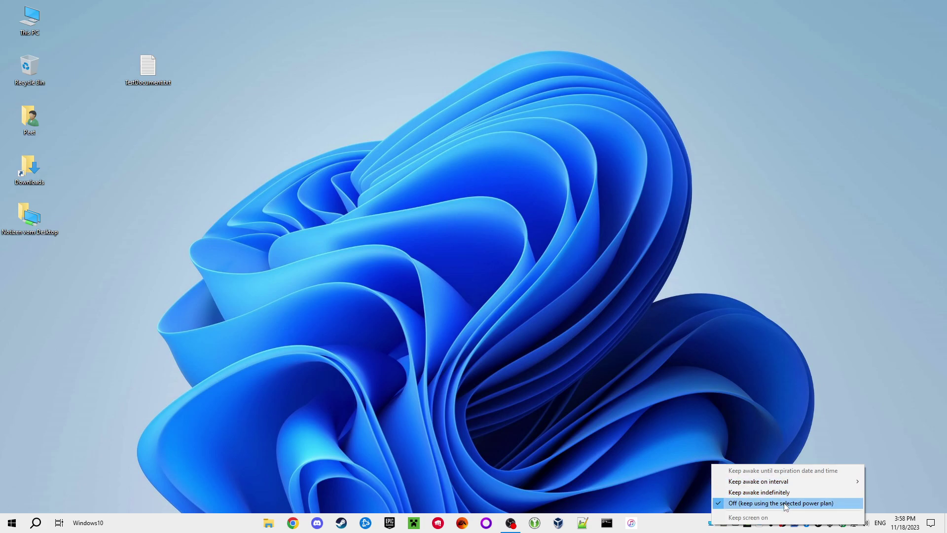
left_click(624, 409)
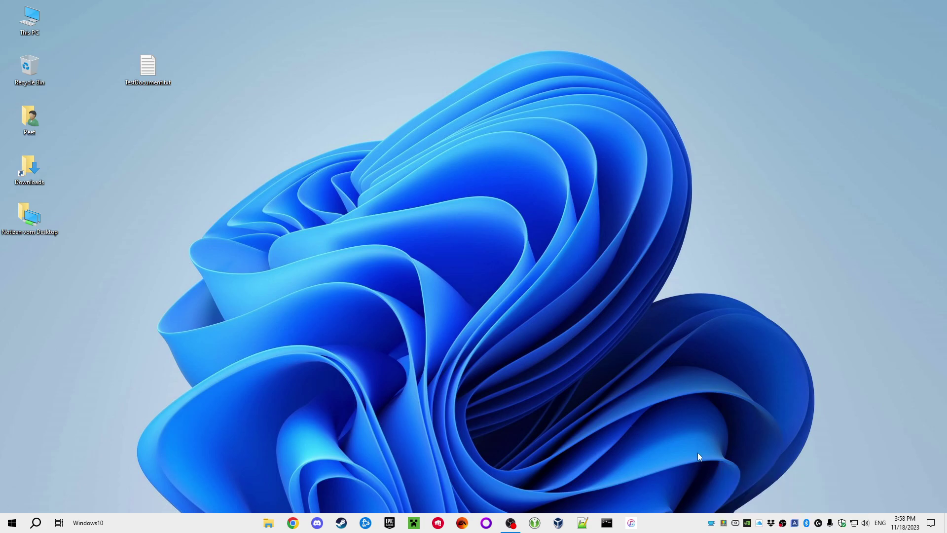
Step: Open the PowerToys settings and review the Always On Top, Awake and Color Picker pages
right_click(723, 524)
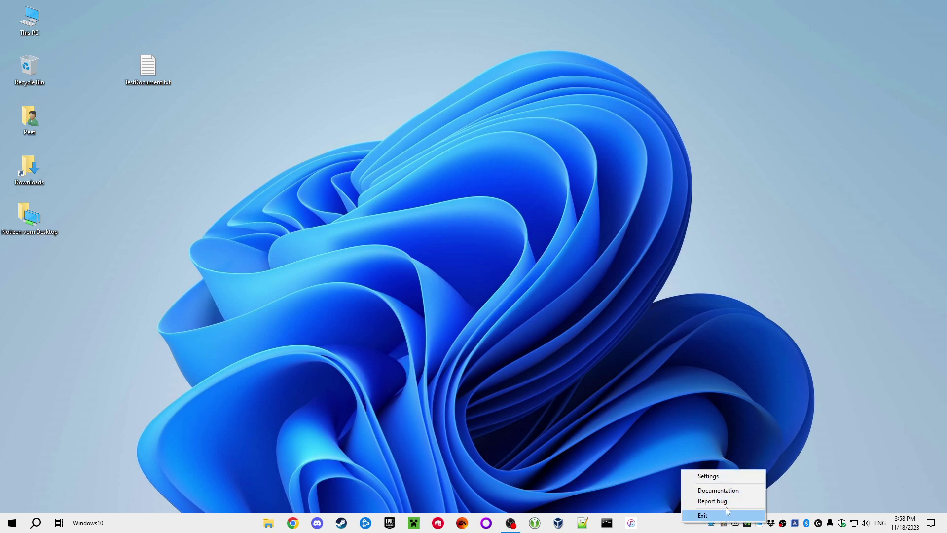
left_click(725, 475)
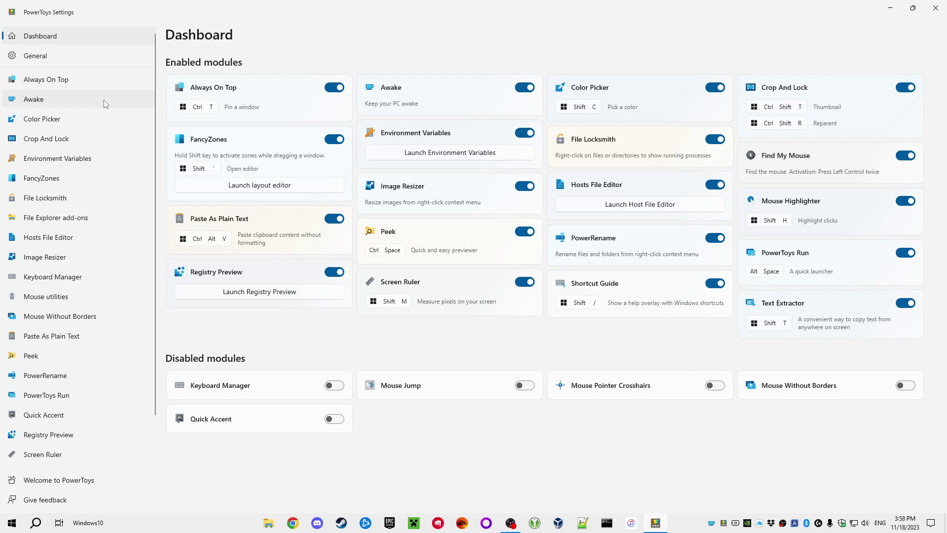
left_click(55, 82)
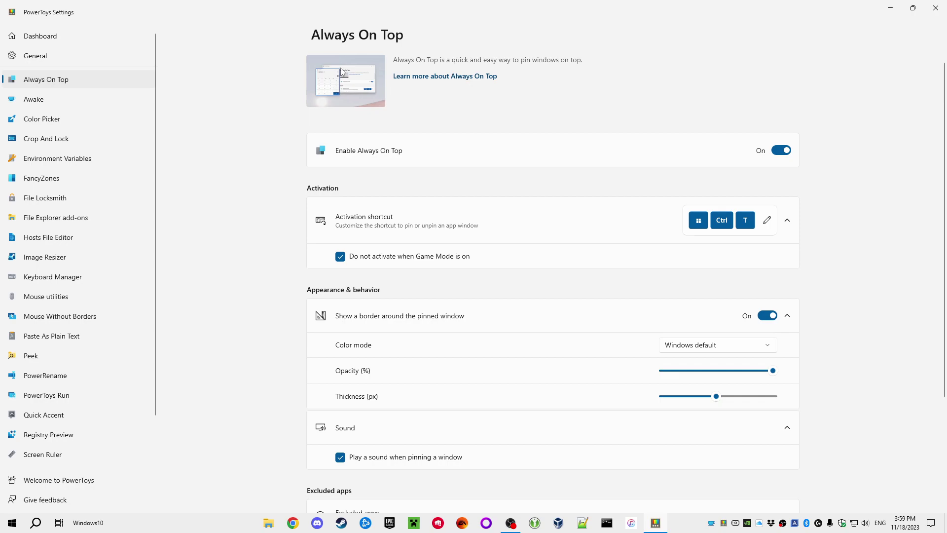
left_click(57, 103)
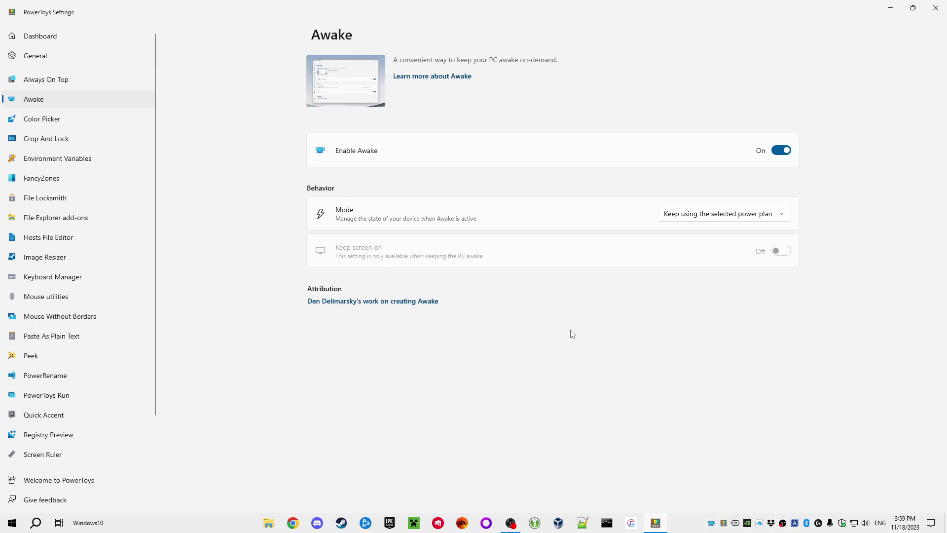
left_click(68, 121)
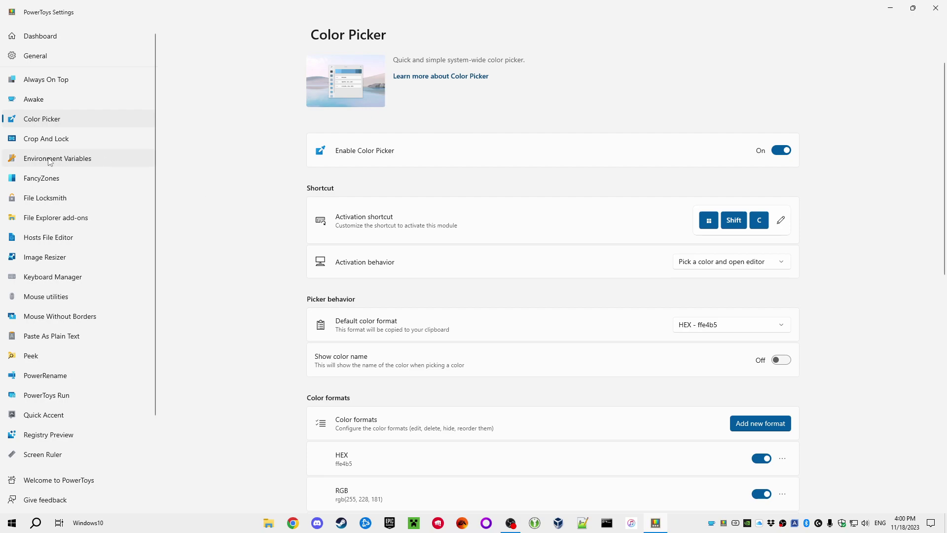
Step: Launch the Environment Variables editor from its settings page, inspect the default System variables, and close the editor
left_click(83, 160)
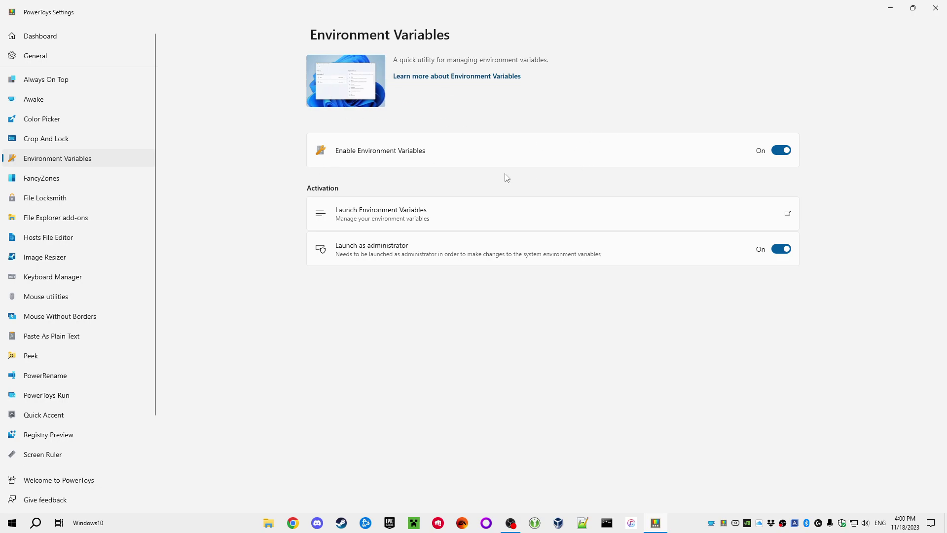
left_click(454, 212)
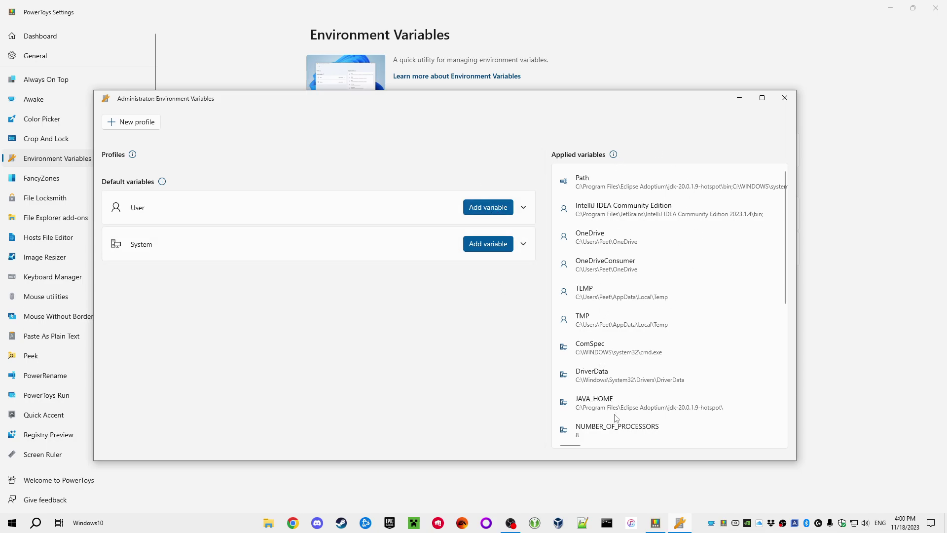
left_click(523, 244)
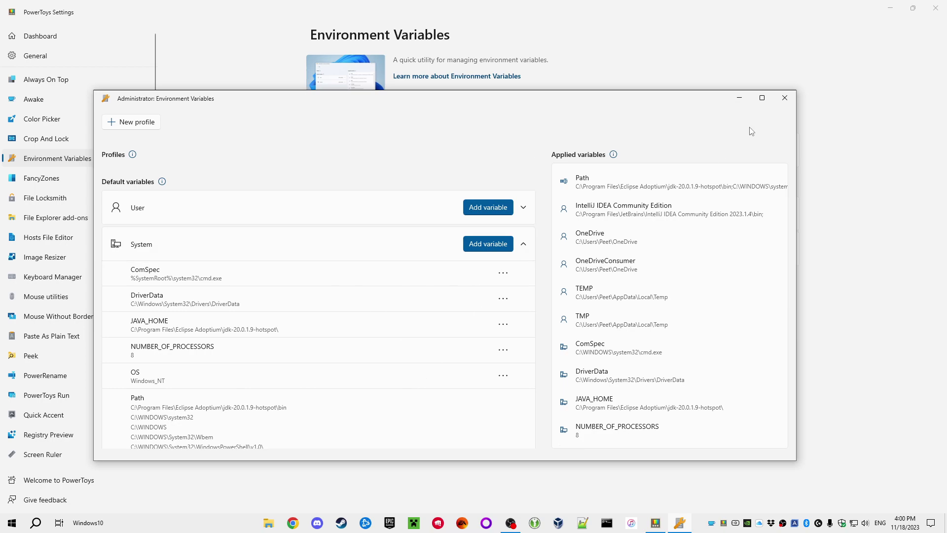
left_click(784, 97)
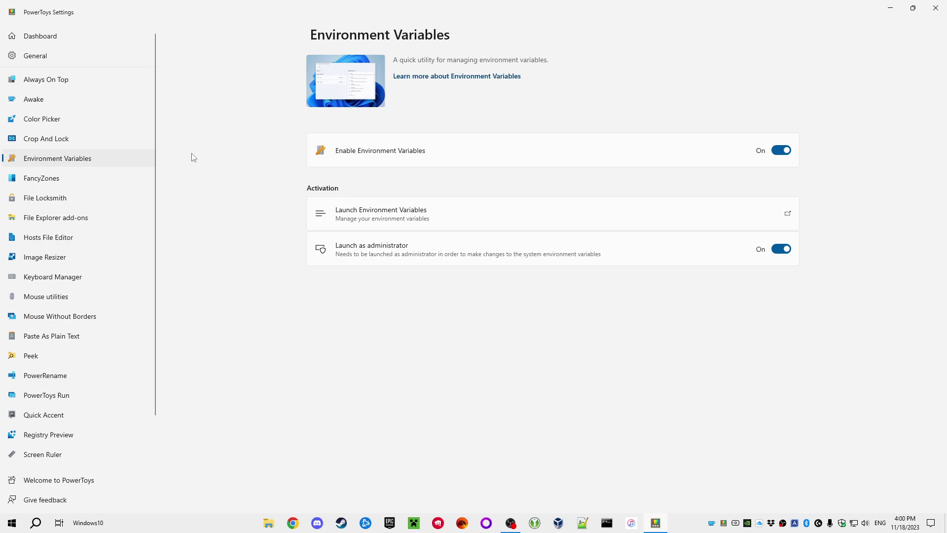
Step: Launch the FancyZones layout editor from its settings page, look at the template and custom layouts, and close it
left_click(55, 183)
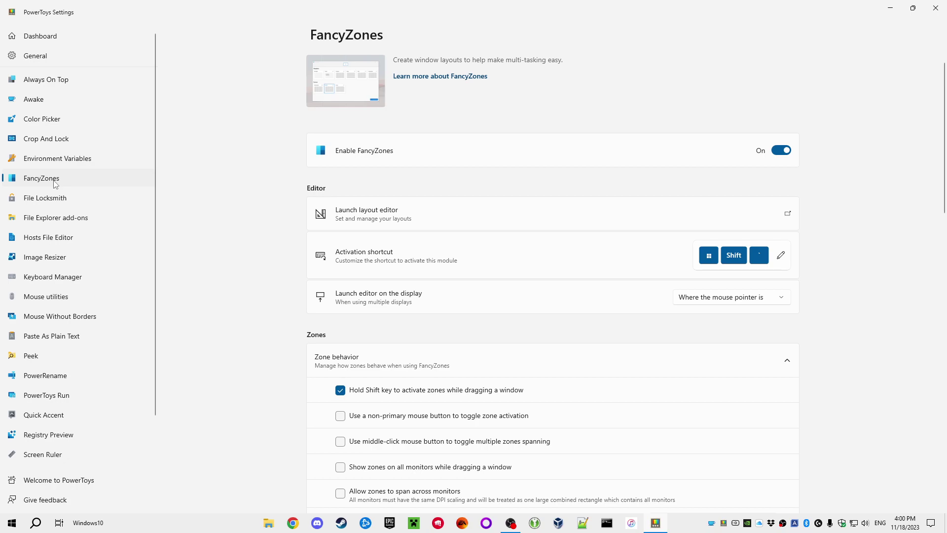
left_click(524, 214)
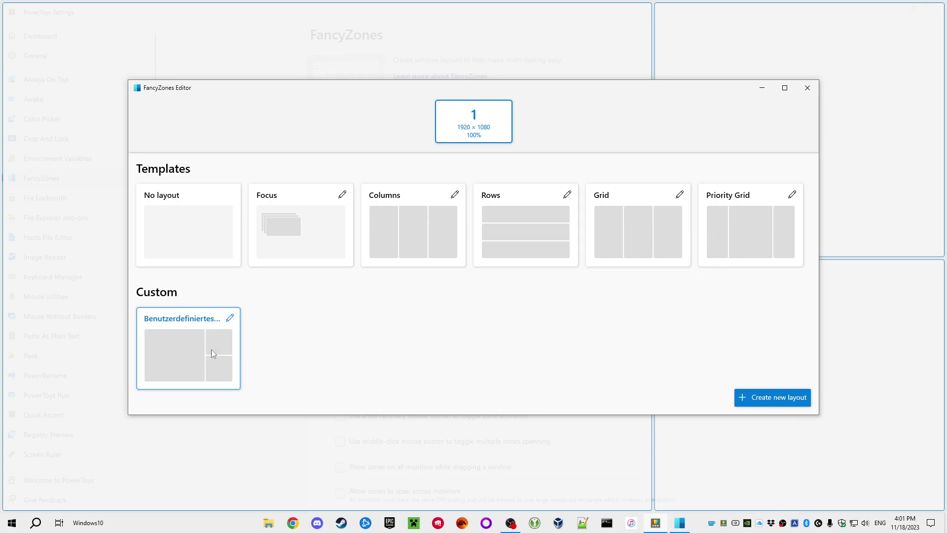
left_click(807, 87)
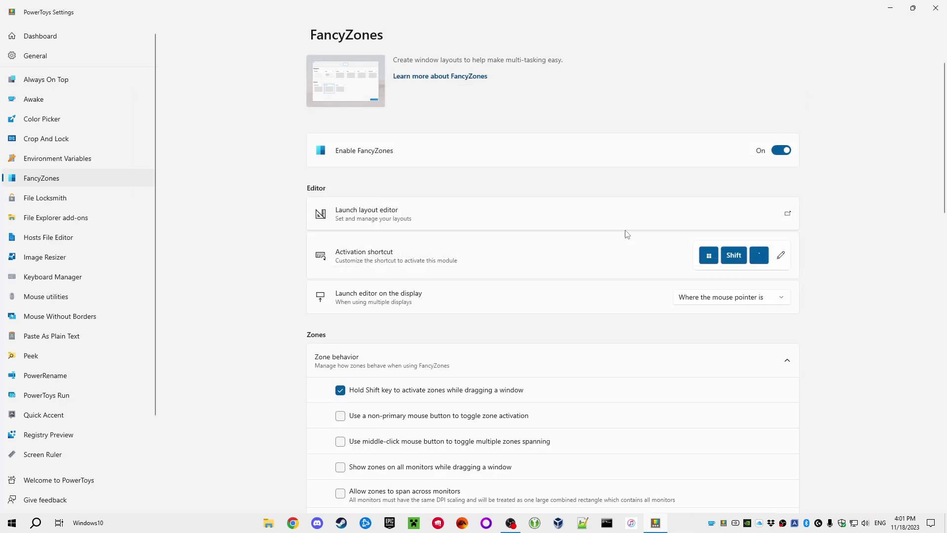
Step: Restore the PowerToys Settings window, move it between the zones of the custom FancyZones layout, and maximize it again
left_click_drag(763, 9, 546, 80)
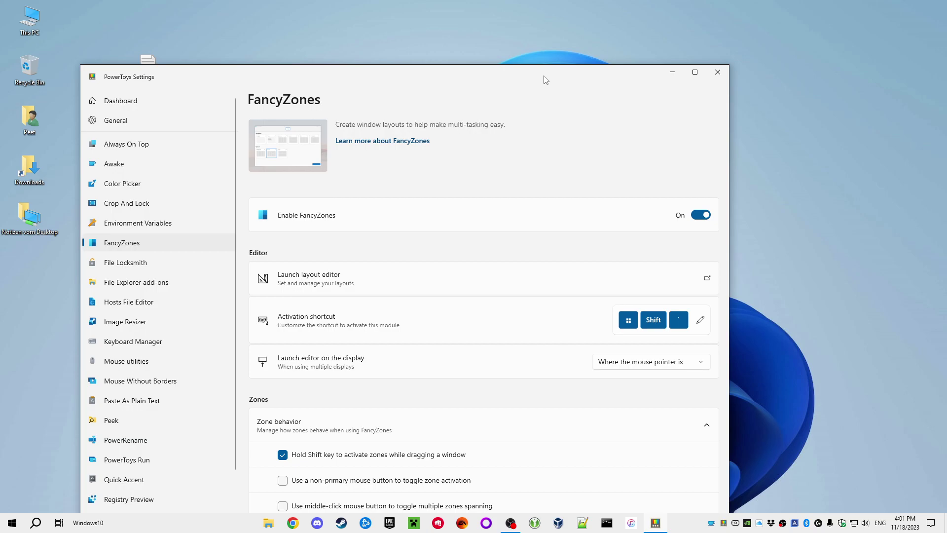
key("super+Right")
key("super+Up")
key("super+Left")
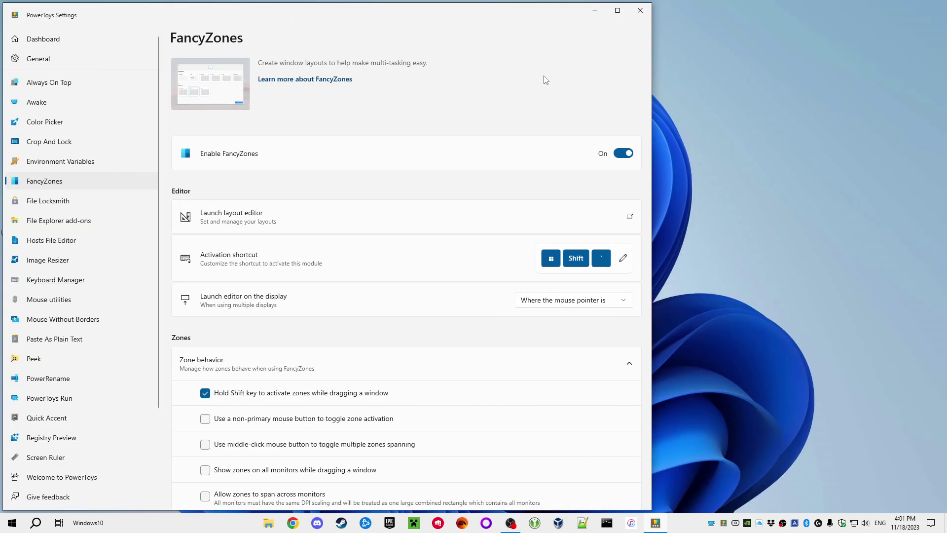
key("super+Right")
key("super+Down")
key("super+Up")
key("super+Left")
key("super+Up")
key("super+Up")
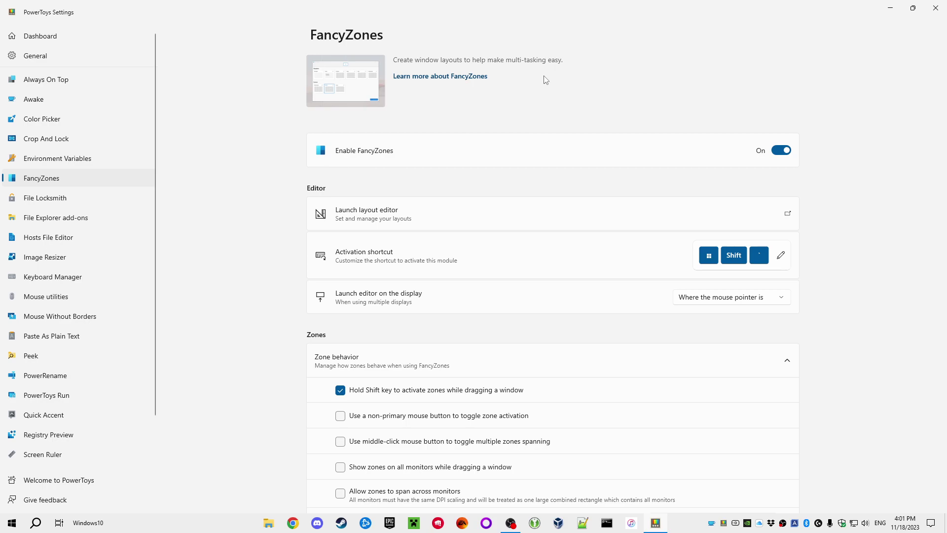
Step: Snap the PowerToys Settings window against the screen edges, and place it in the large left zone and the lower-right zone
left_click_drag(624, 11, 471, 102)
left_click_drag(545, 99, 2, 98)
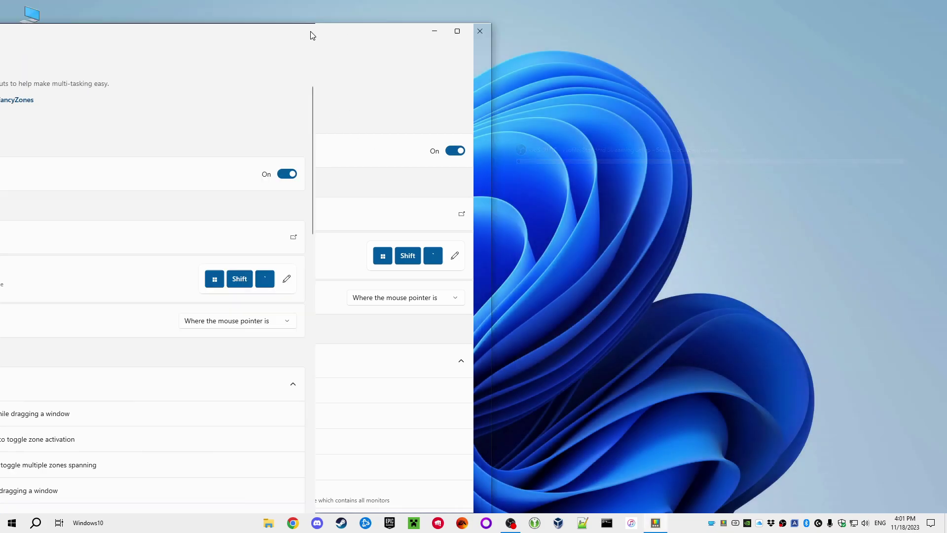
left_click_drag(305, 25, 937, 19)
left_click_drag(690, 7, 528, 91)
left_click_drag(484, 16, 387, 126)
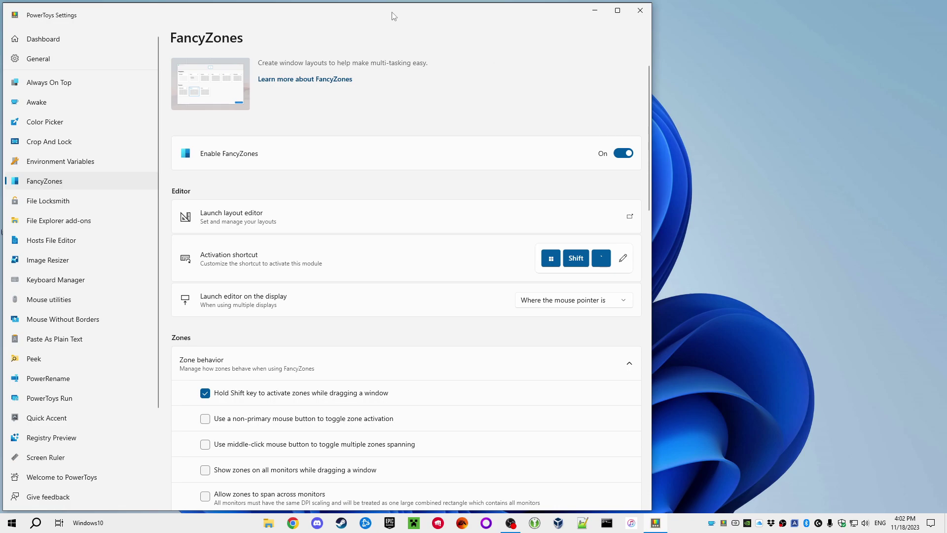
left_click_drag(390, 16, 786, 329)
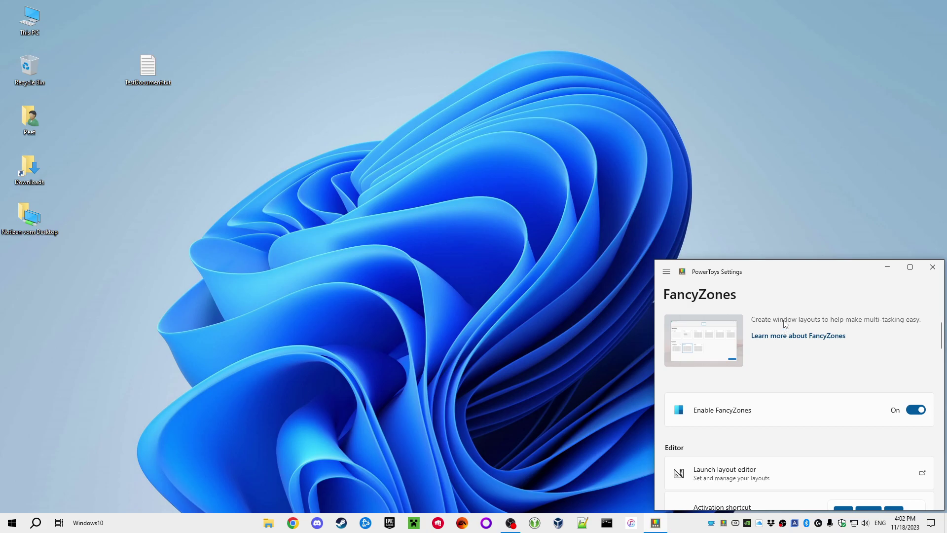
Step: Move the PowerToys Settings window from the lower-right zone to the large left zone and maximize it
key("super+Up")
key("super+Left")
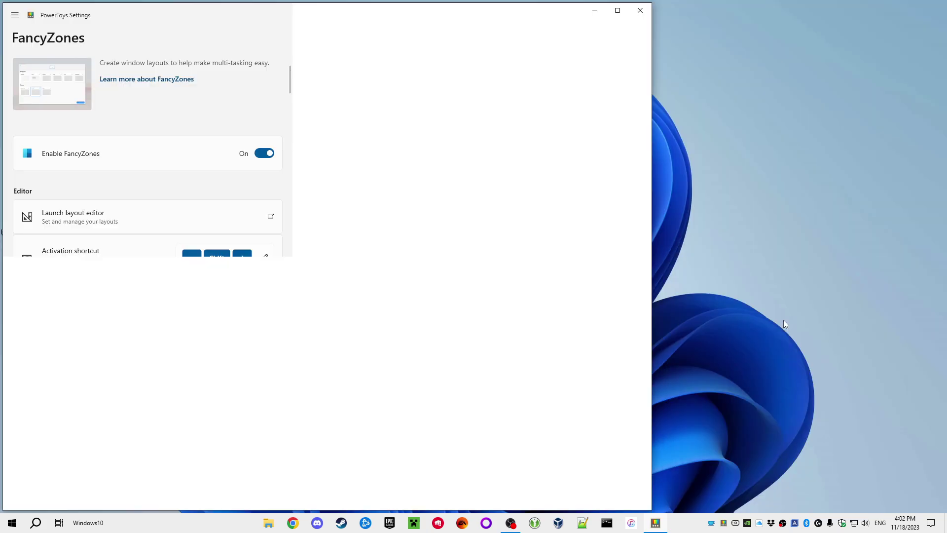
key("super+Right")
key("super+Left")
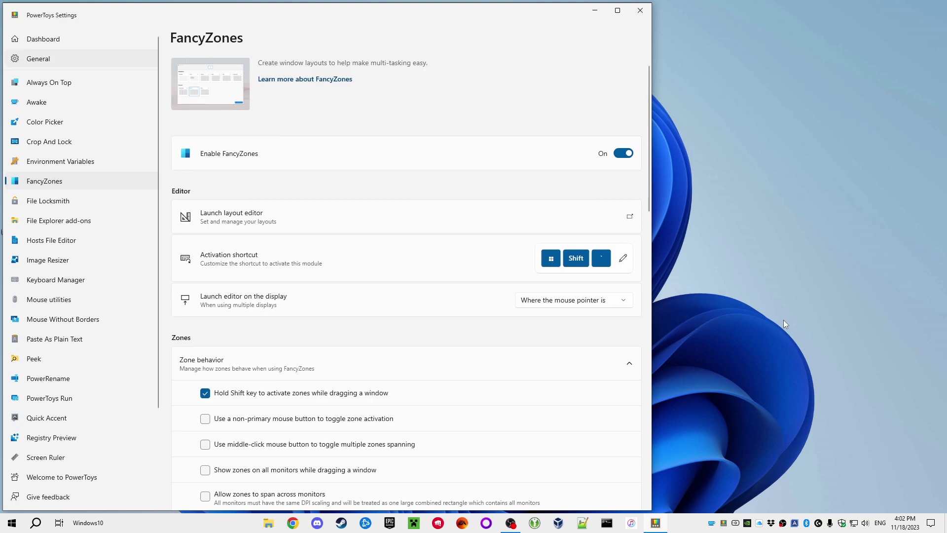
key("super+Up")
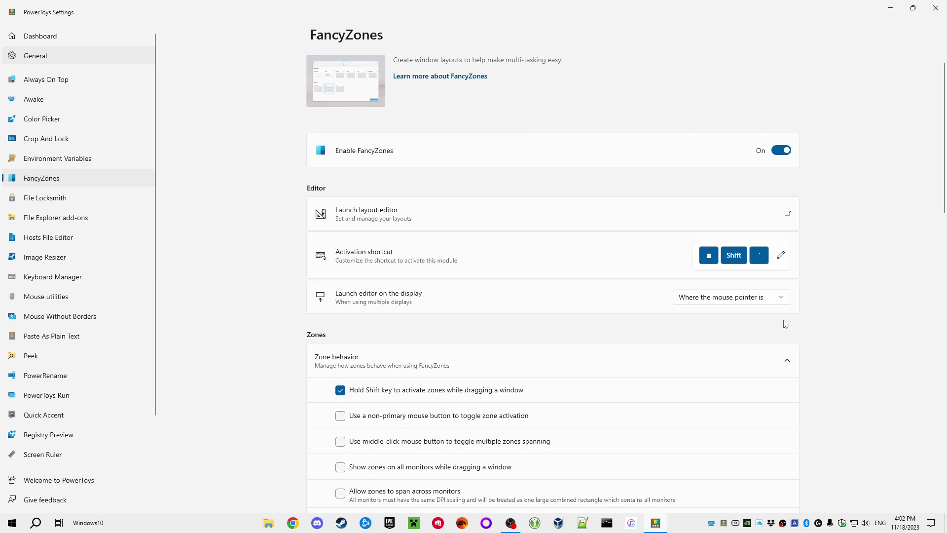
Step: Return the maximized PowerToys Settings window to its large left zone and maximize it again
key("super")
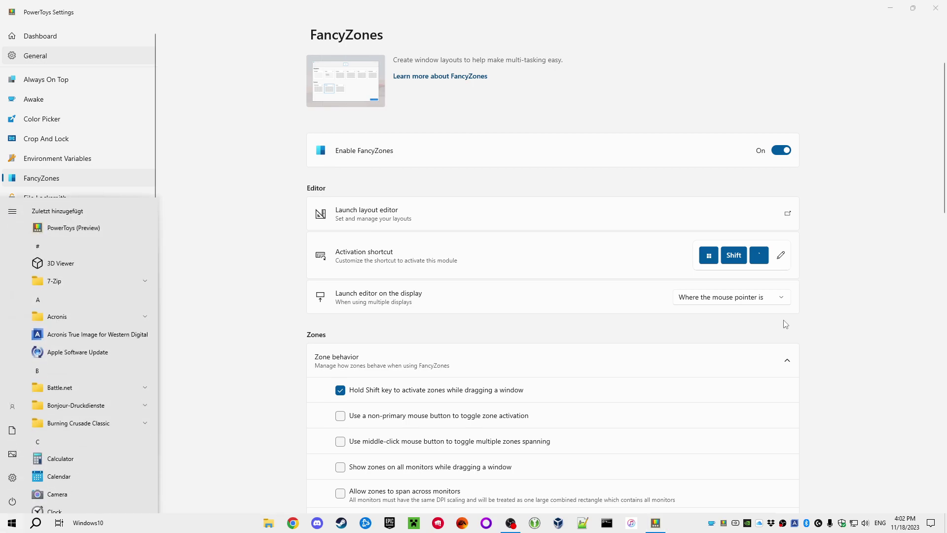
left_click(852, 210)
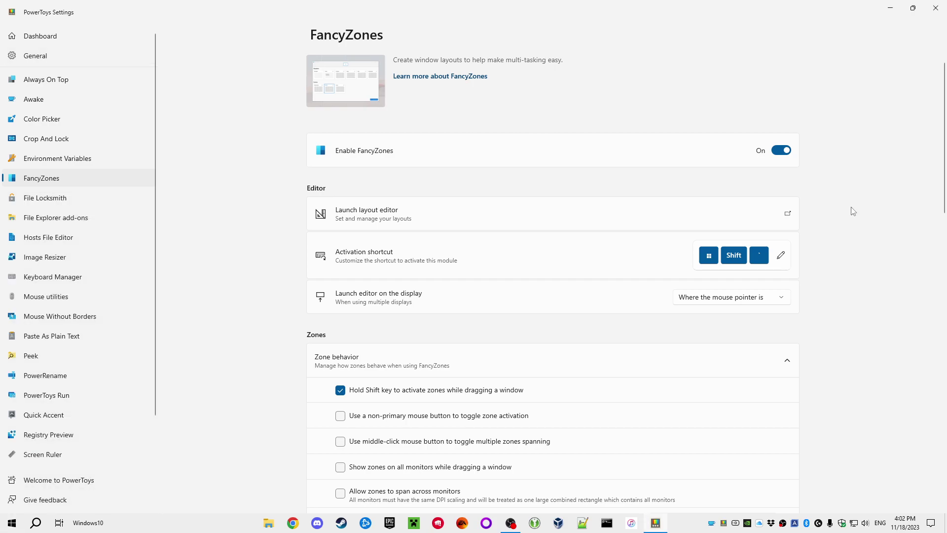
key("super+Down")
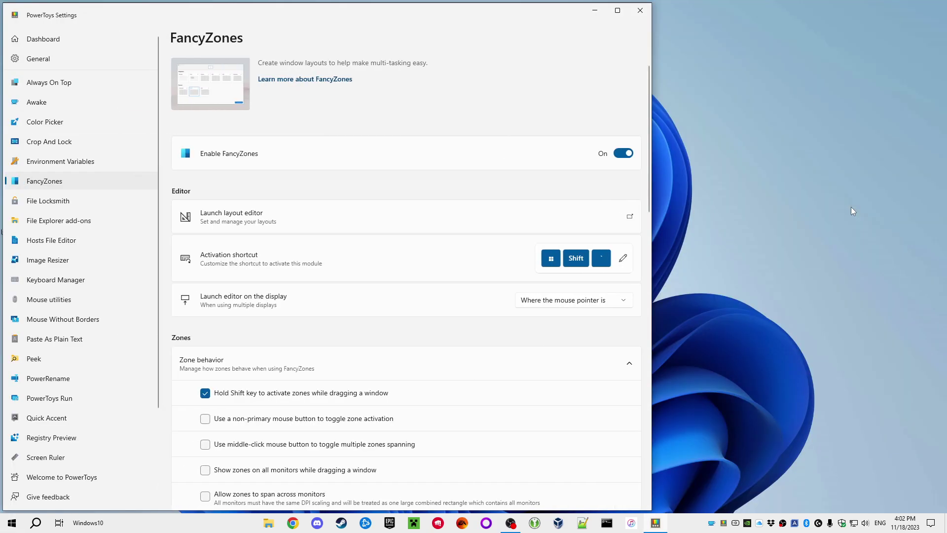
key("super+Up")
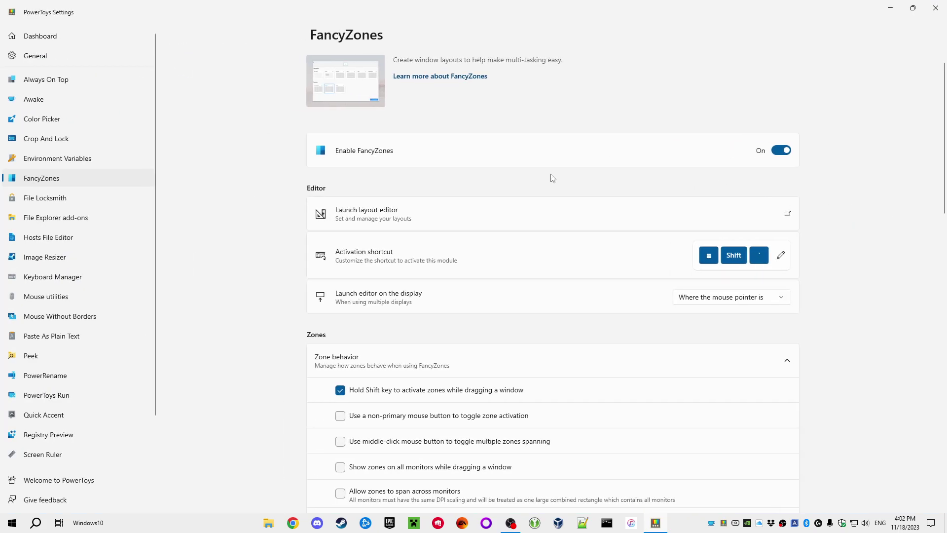
Step: Review the File Locksmith and File Explorer add-ons settings pages
left_click(55, 202)
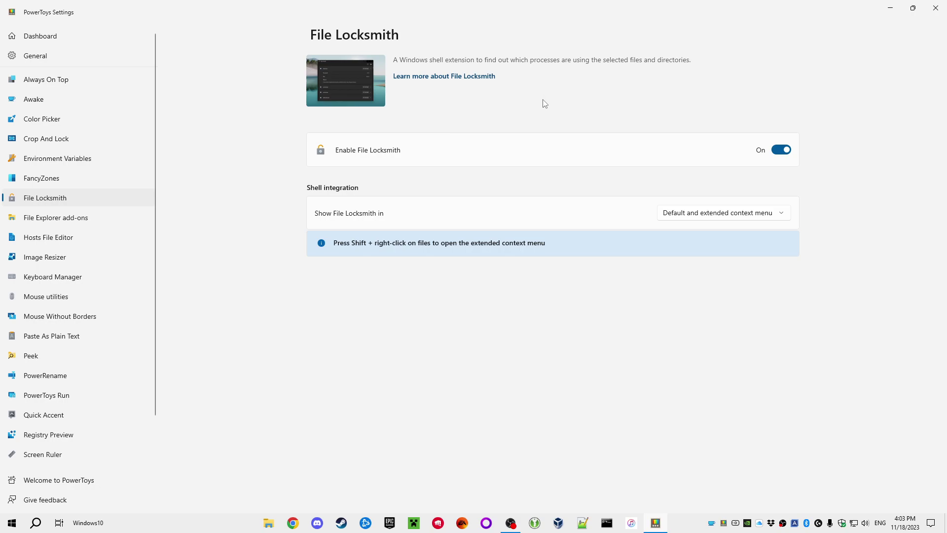
left_click(72, 222)
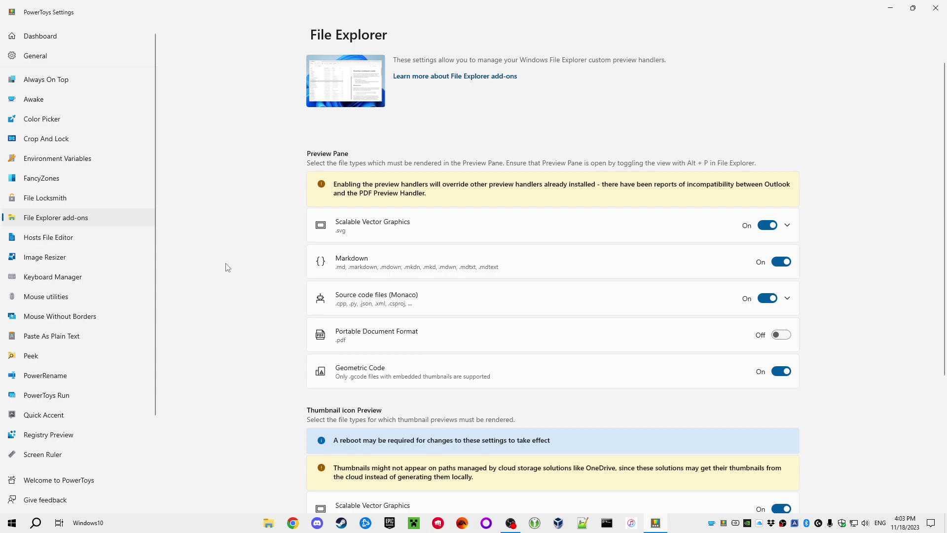
Step: Launch the Hosts File Editor from its settings page, accept the warning to view the hosts entries, and close the editor
scroll(249, 271, "down", 2)
scroll(251, 272, "up", 5)
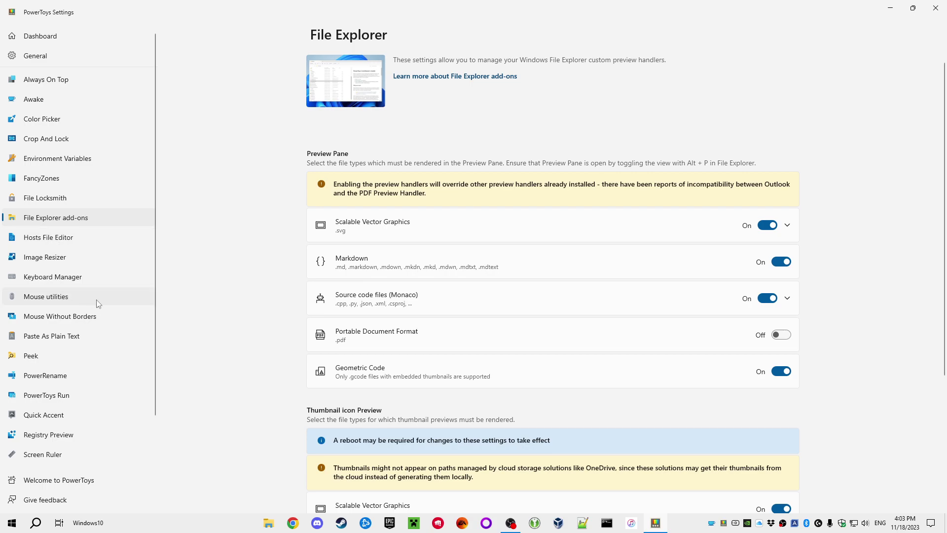
scroll(115, 310, "down", 2)
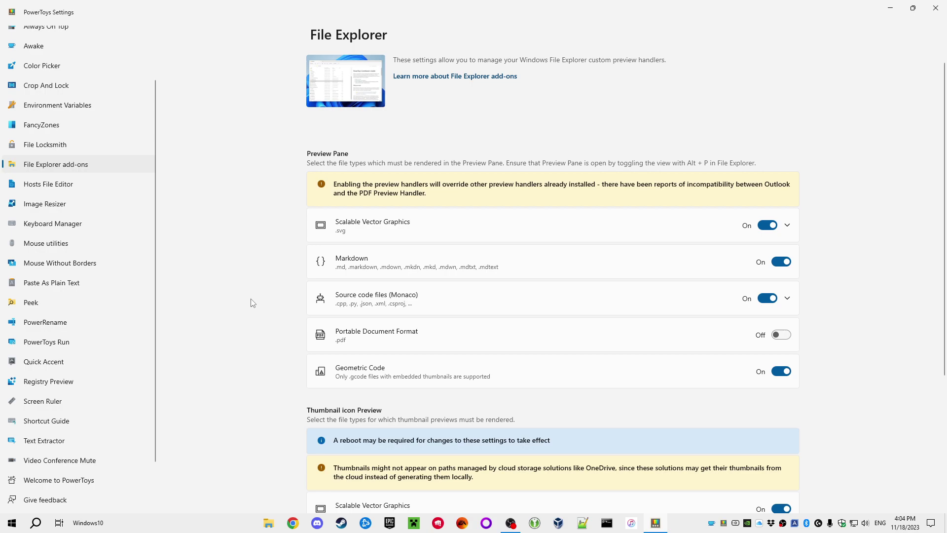
scroll(253, 303, "down", 3)
scroll(257, 303, "up", 3)
left_click(69, 188)
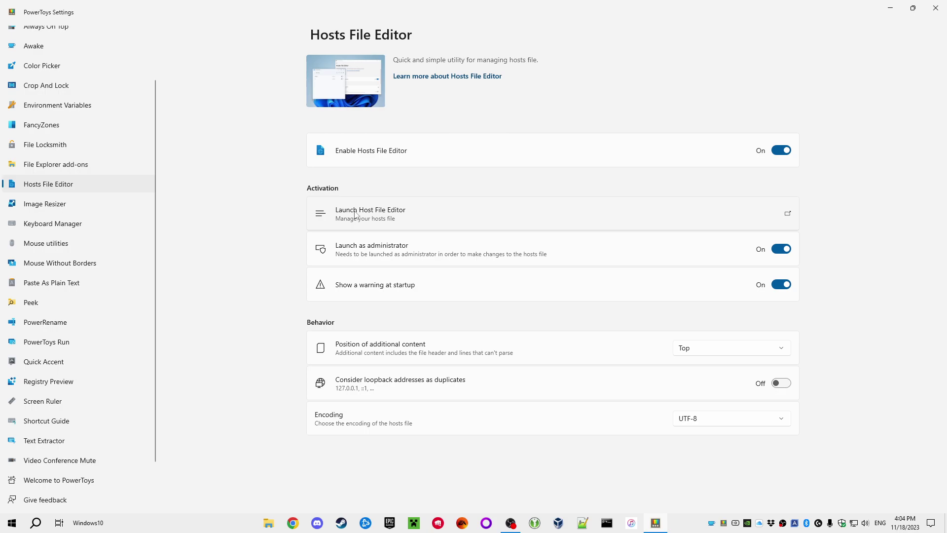
left_click(521, 213)
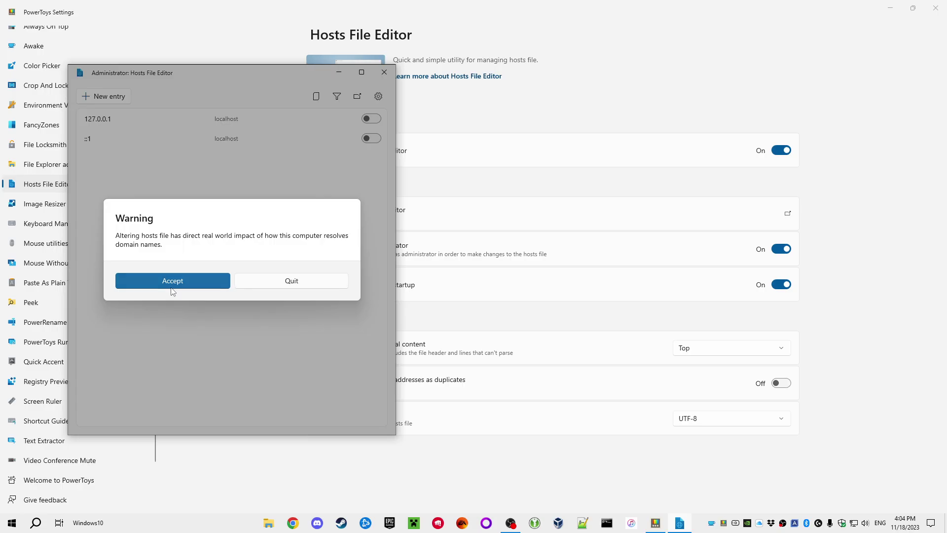
left_click(175, 282)
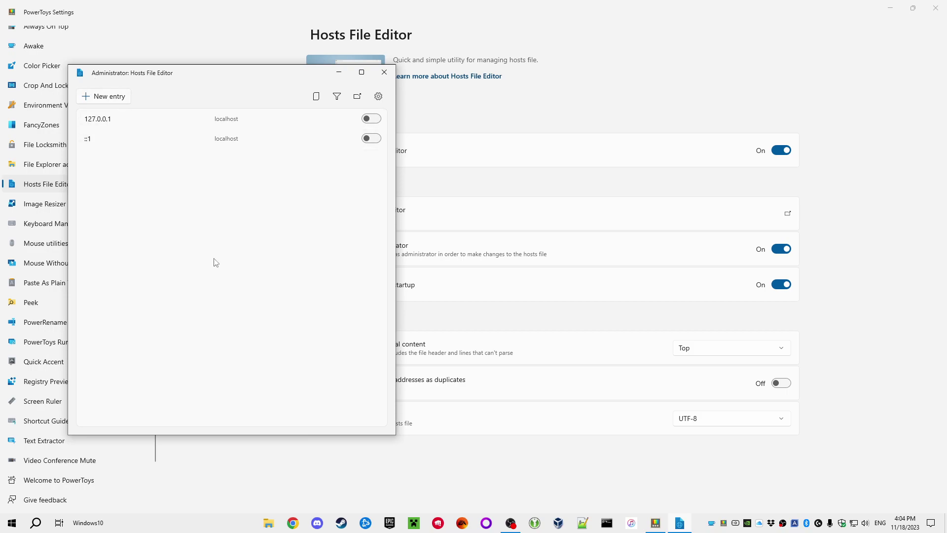
left_click(384, 72)
Step: Review the Image Resizer, Keyboard Manager, Mouse utilities and Mouse Without Borders settings pages
left_click(54, 207)
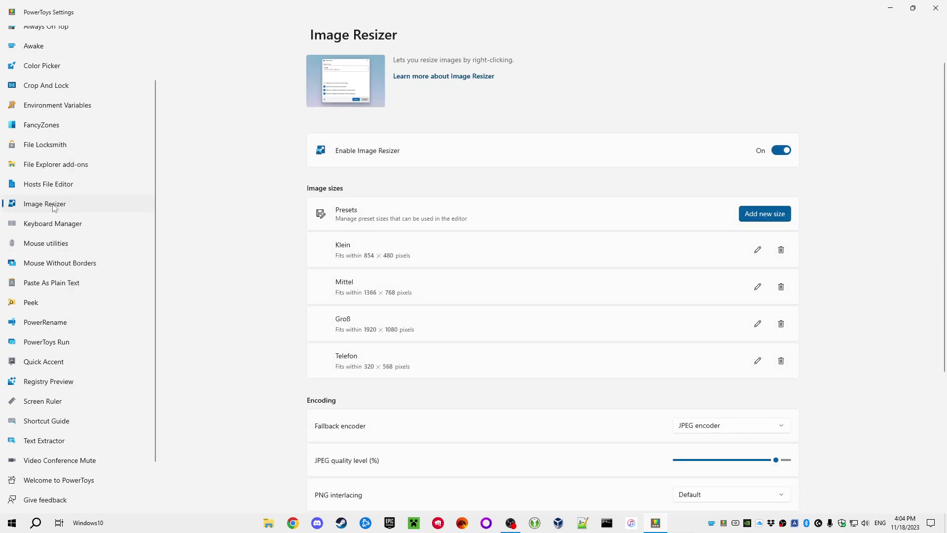
left_click(54, 225)
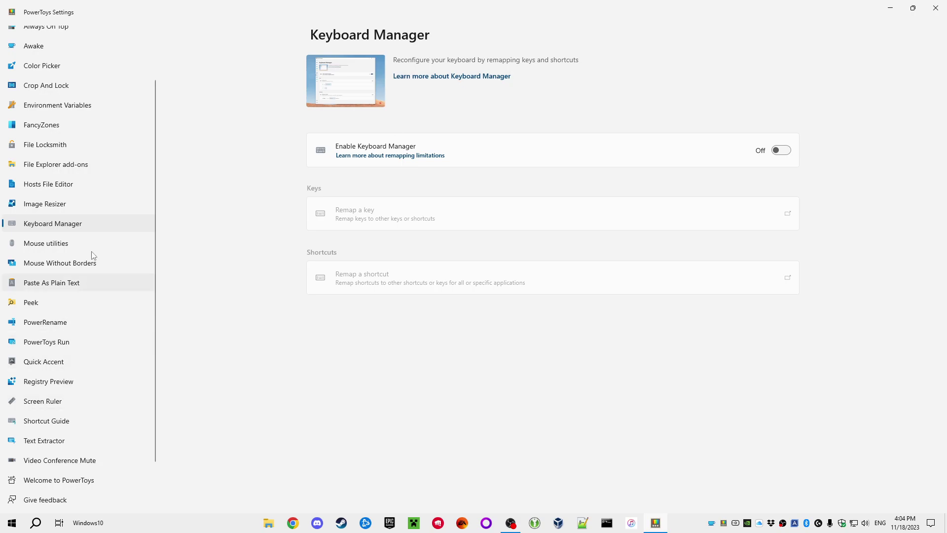
left_click(58, 245)
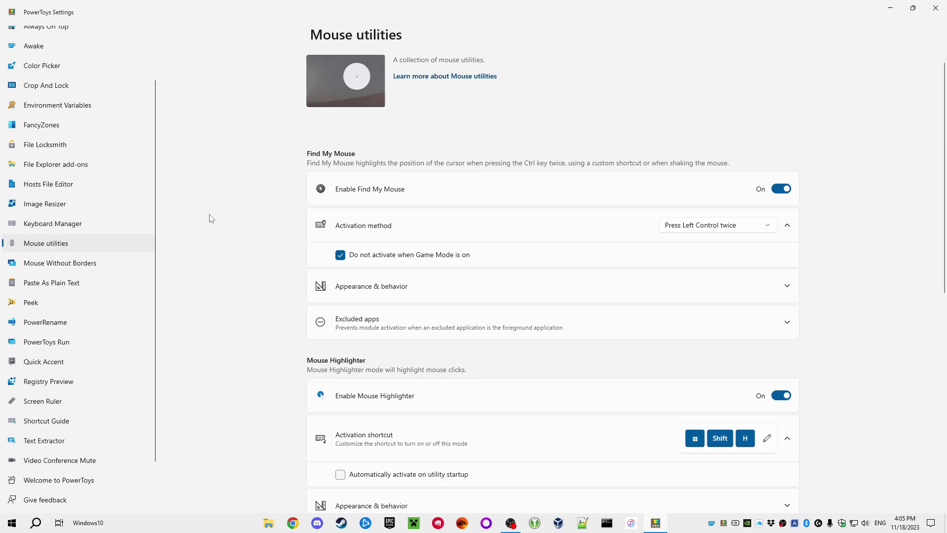
left_click(64, 265)
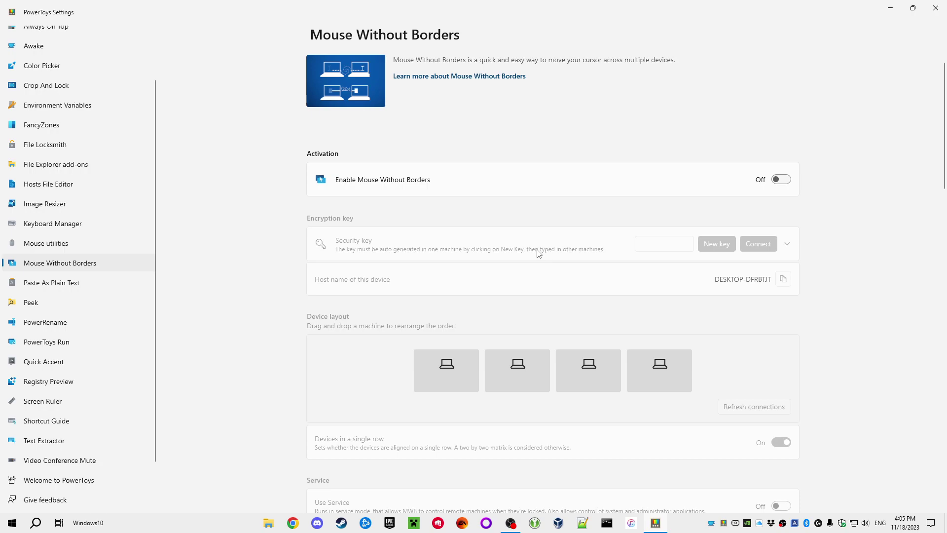
Step: Review the Paste As Plain Text settings page and inspect its activation shortcut without changing it
left_click(44, 286)
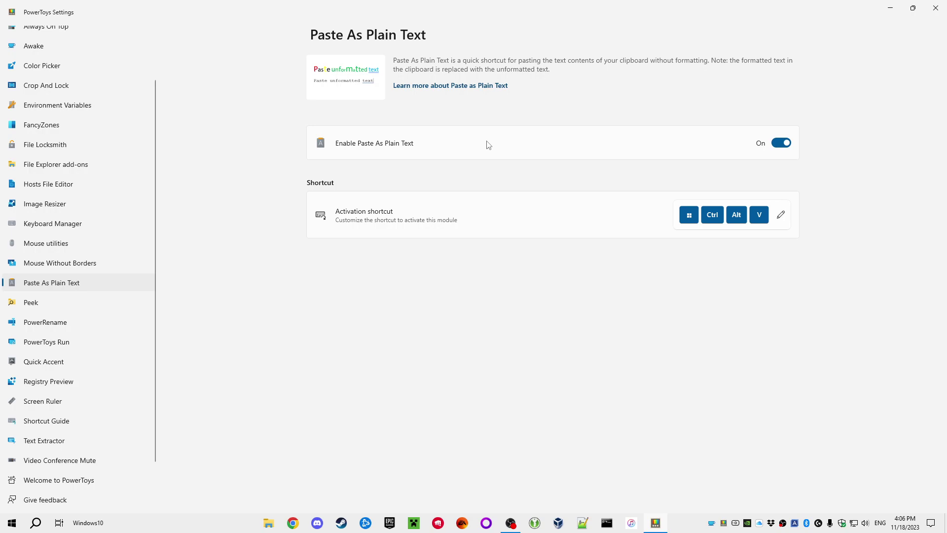
left_click(890, 7)
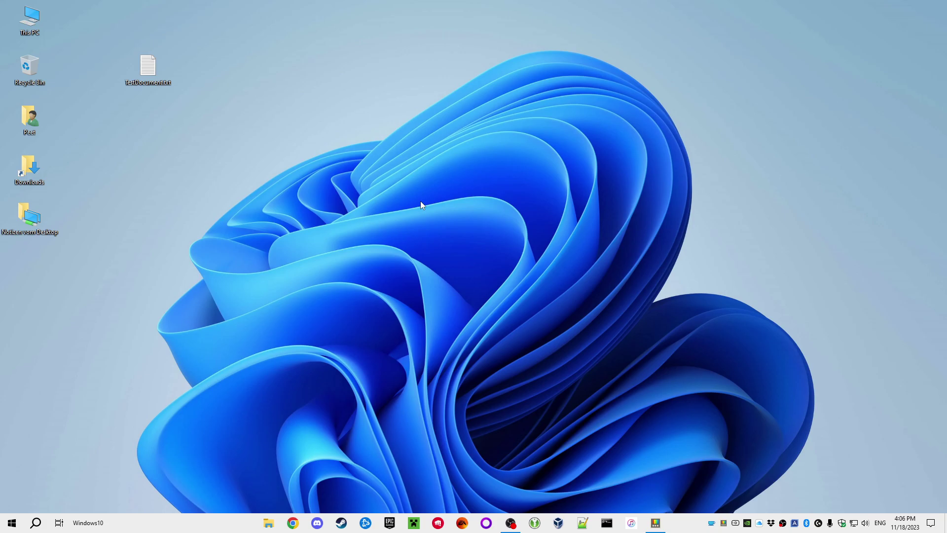
left_click(660, 524)
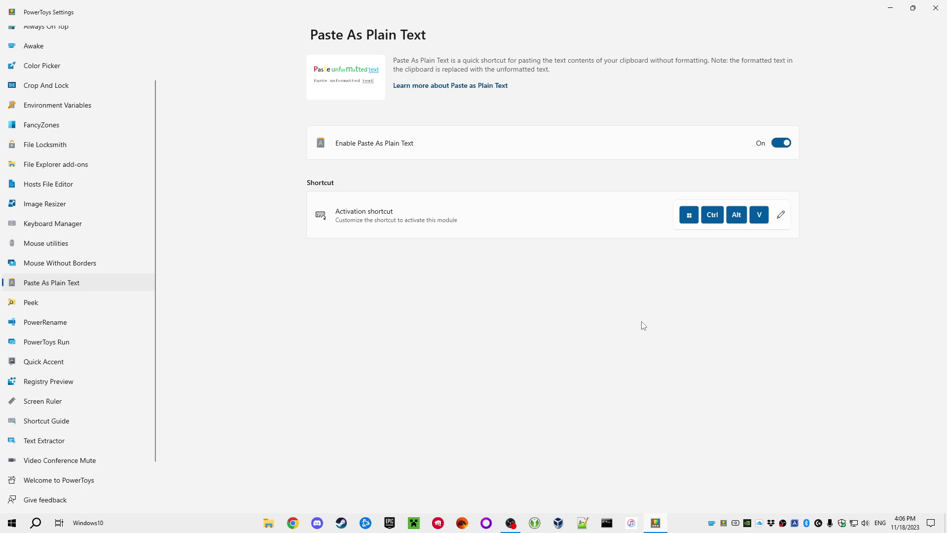
left_click(780, 215)
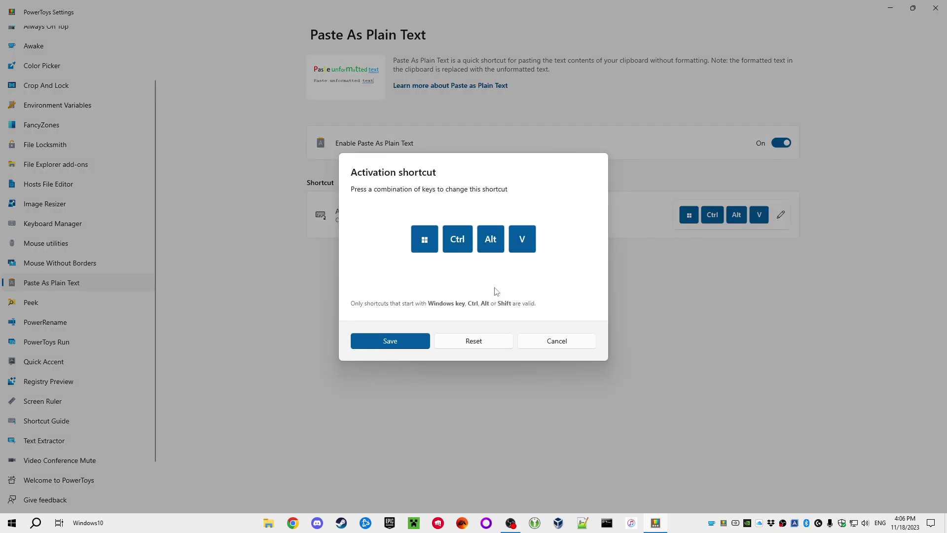
left_click(559, 345)
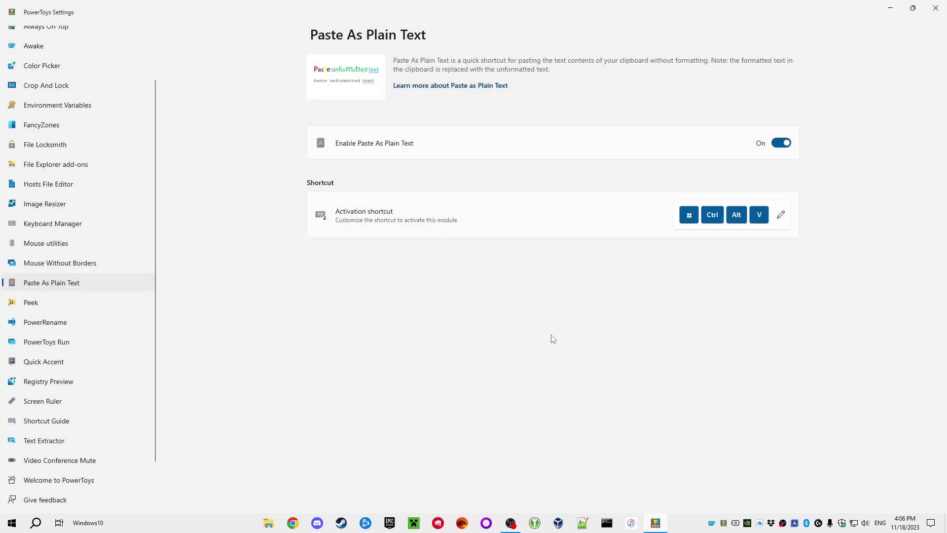
key("ctrl+shift+alt+super")
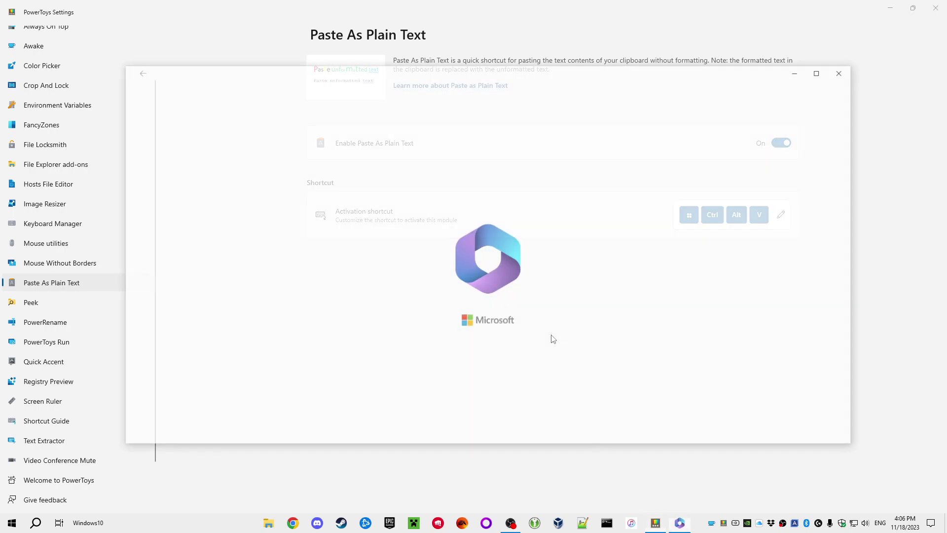
left_click(843, 72)
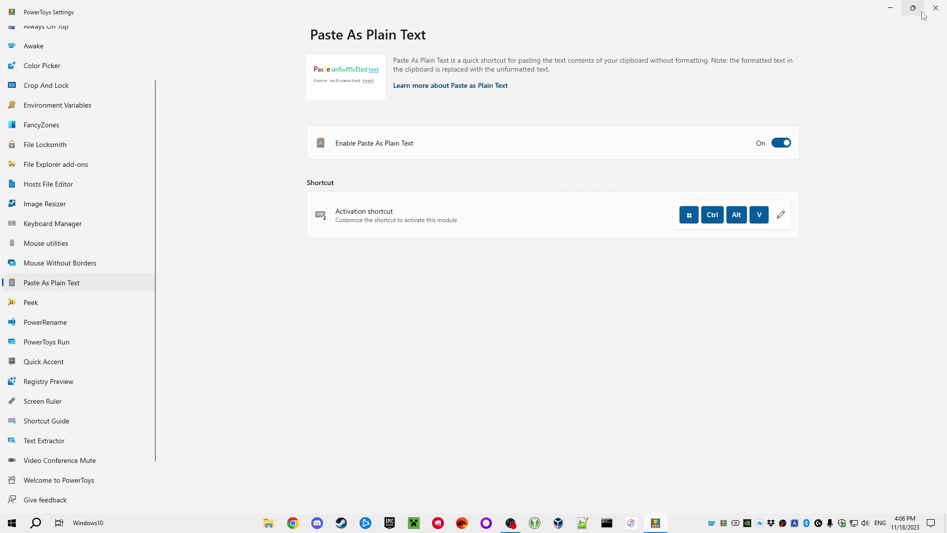
Step: Minimize PowerToys Settings, open TestDocument.txt from the desktop in Notepad, and close it again
left_click(890, 7)
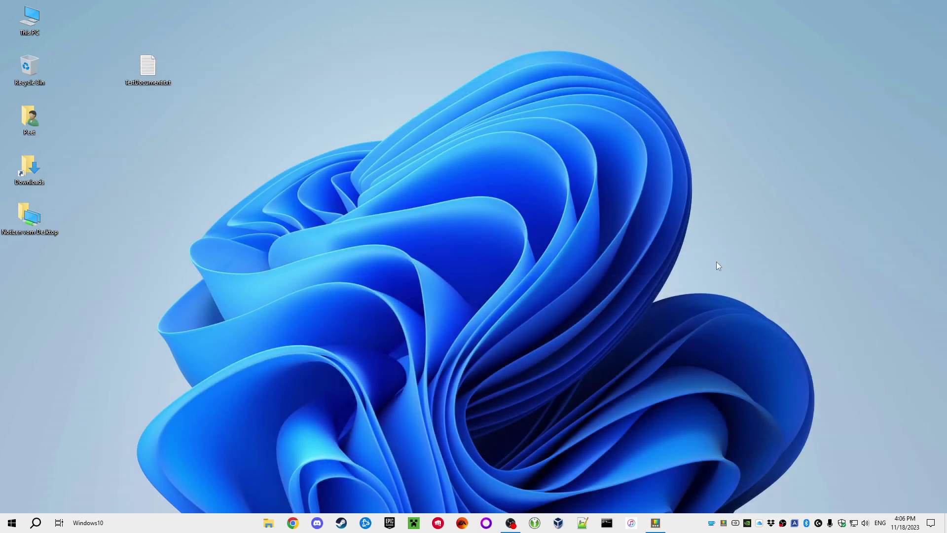
double_click(152, 71)
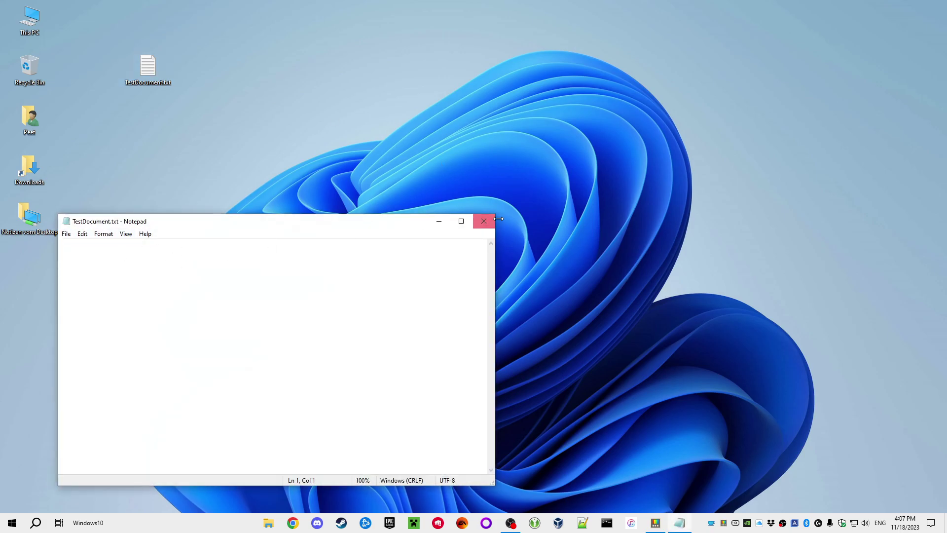
left_click(490, 221)
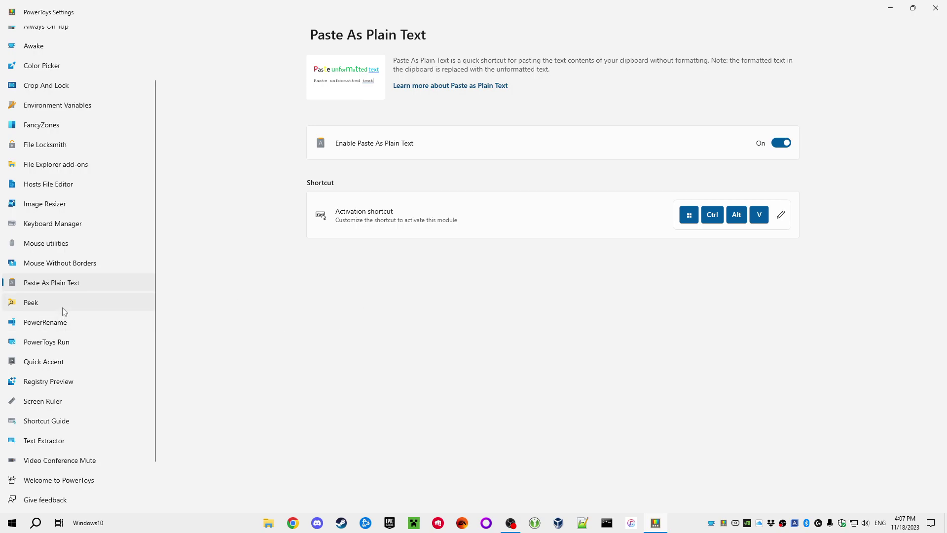
Step: Check the Peek settings page, preview TestDocument.txt on the desktop with Peek, and close the preview
left_click(41, 309)
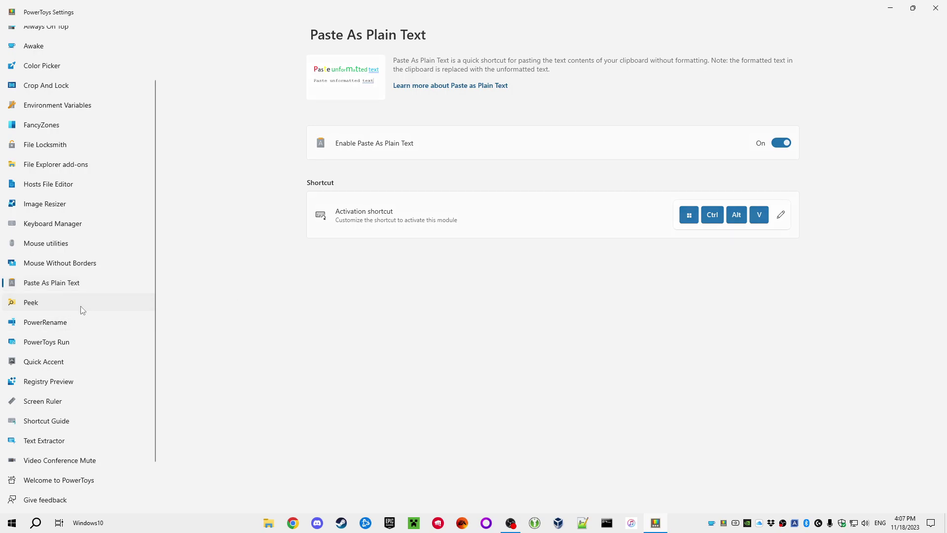
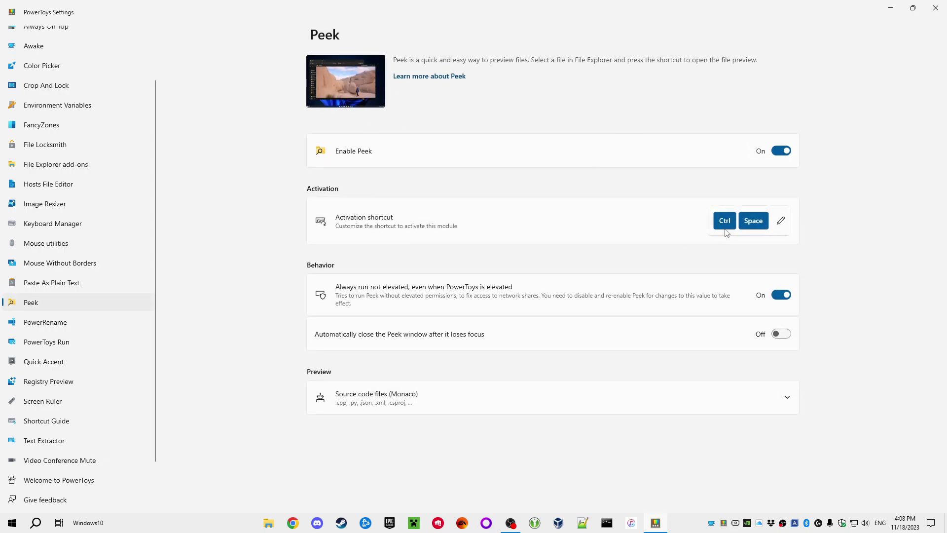
left_click(890, 8)
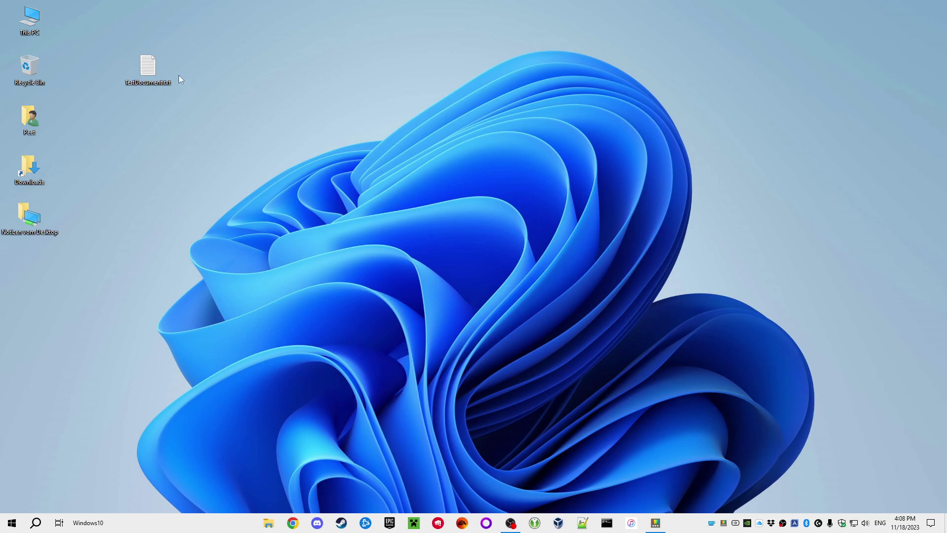
left_click(154, 69)
key("ctrl+space")
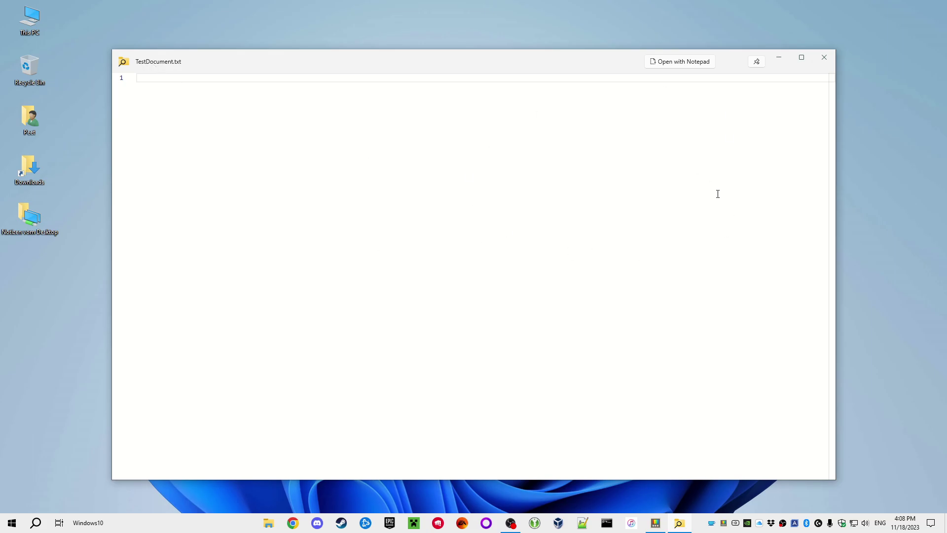
left_click(824, 57)
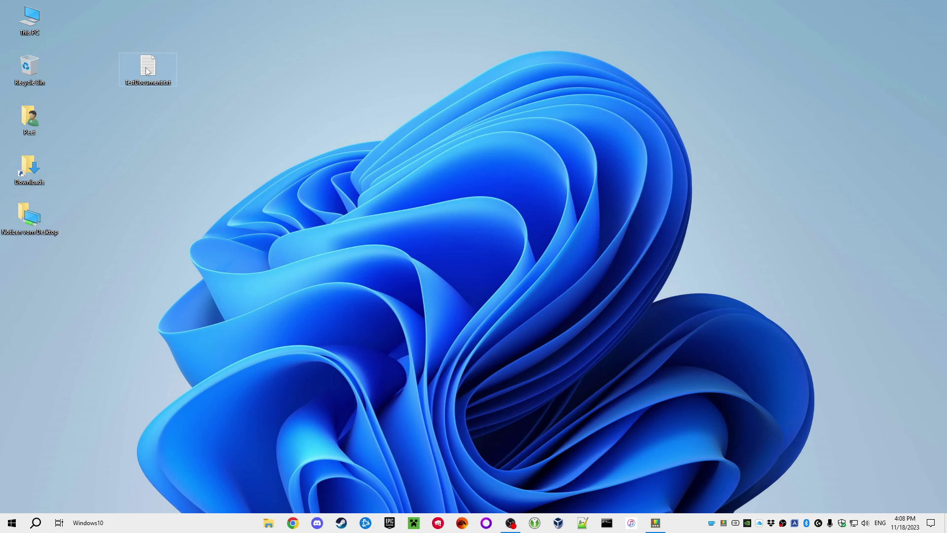
Step: Return to PowerToys Settings and review the PowerRename and PowerToys Run settings pages
left_click(654, 522)
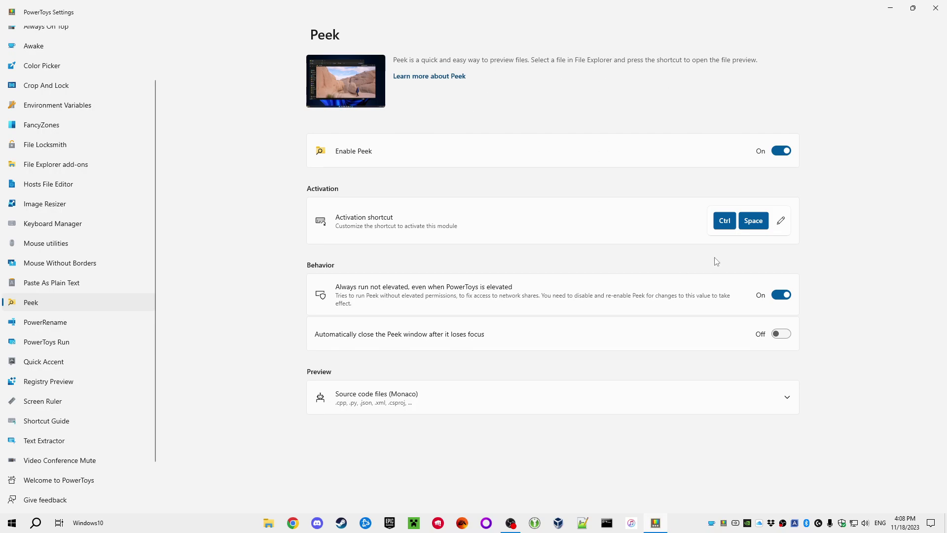
left_click(54, 323)
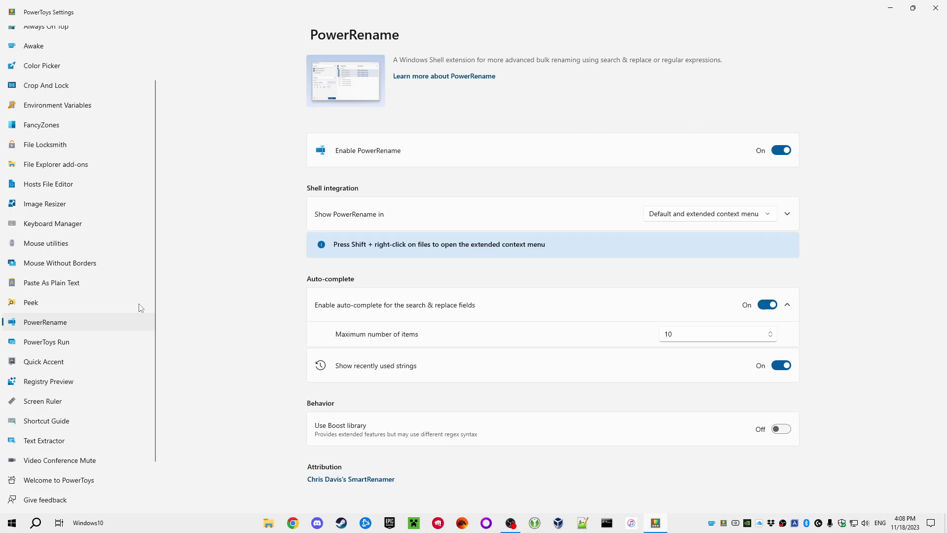
left_click(66, 344)
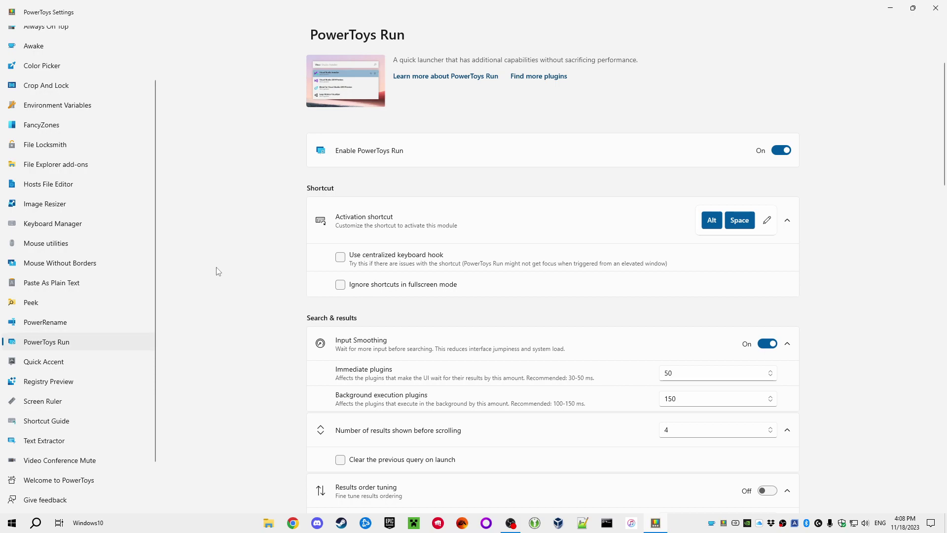
Step: Bring up the PowerToys Run launcher over the desktop, search for "Min", and dismiss the launcher
key("alt+space")
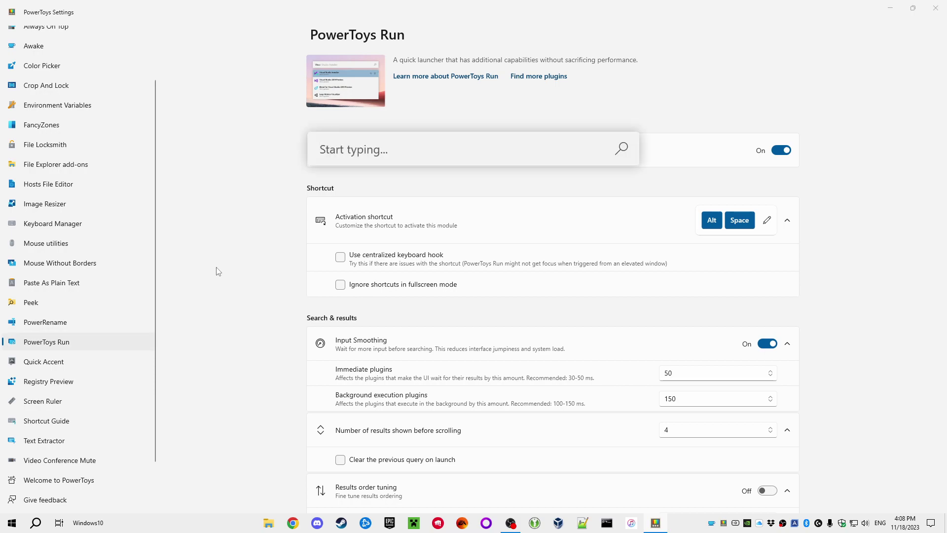
left_click(890, 8)
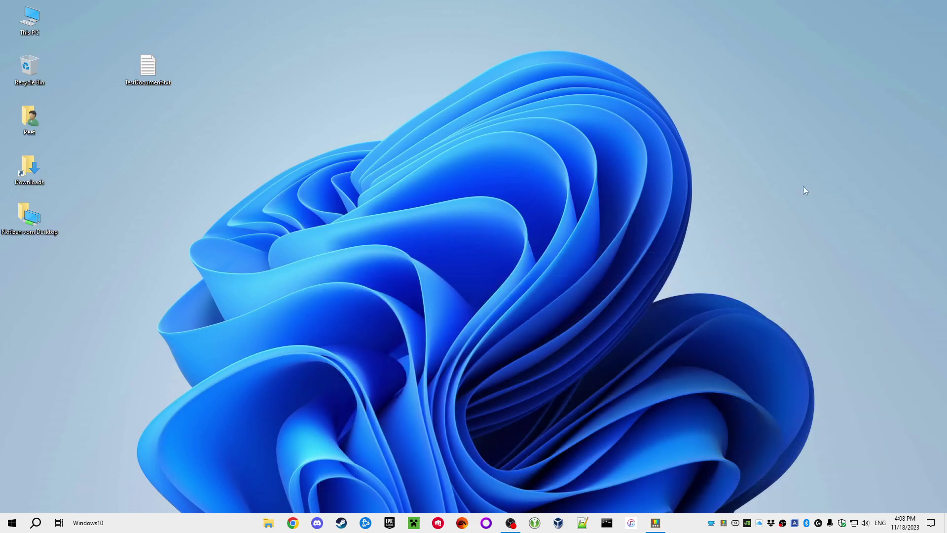
key("alt+space")
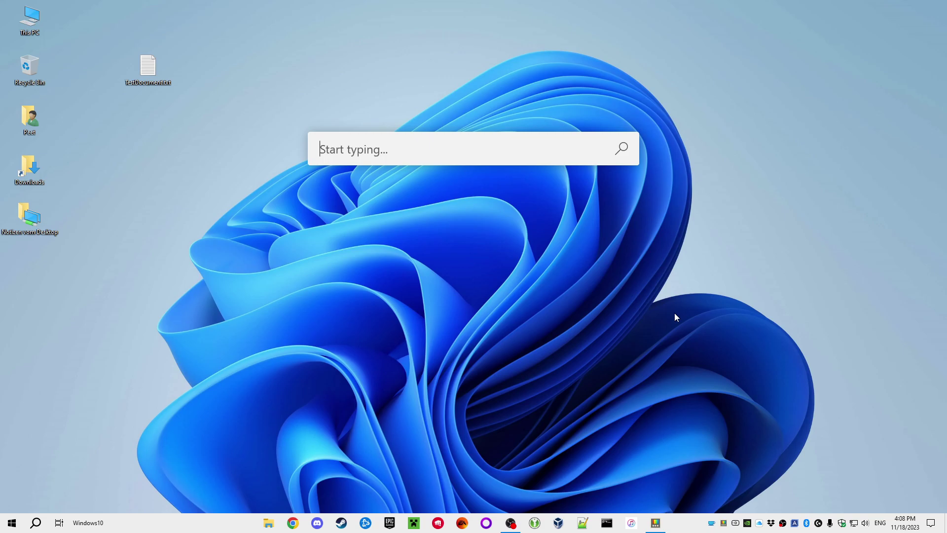
type("Min")
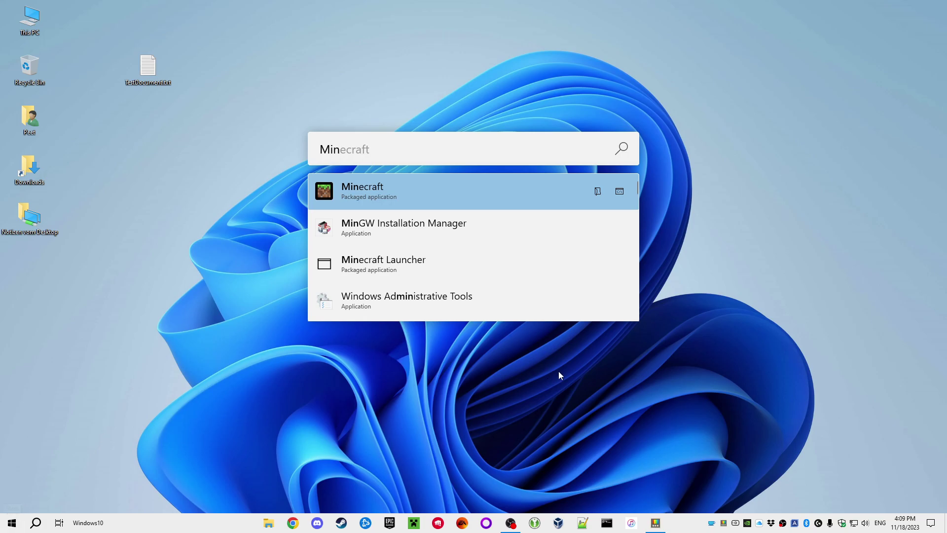
left_click(566, 415)
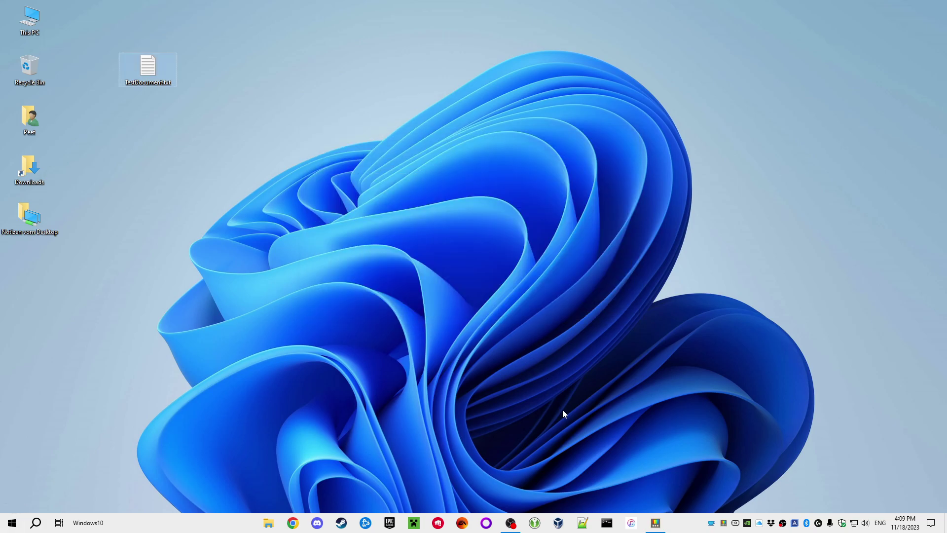
Step: Return to PowerToys Settings and review the Quick Accent and Registry Preview settings pages
left_click(659, 522)
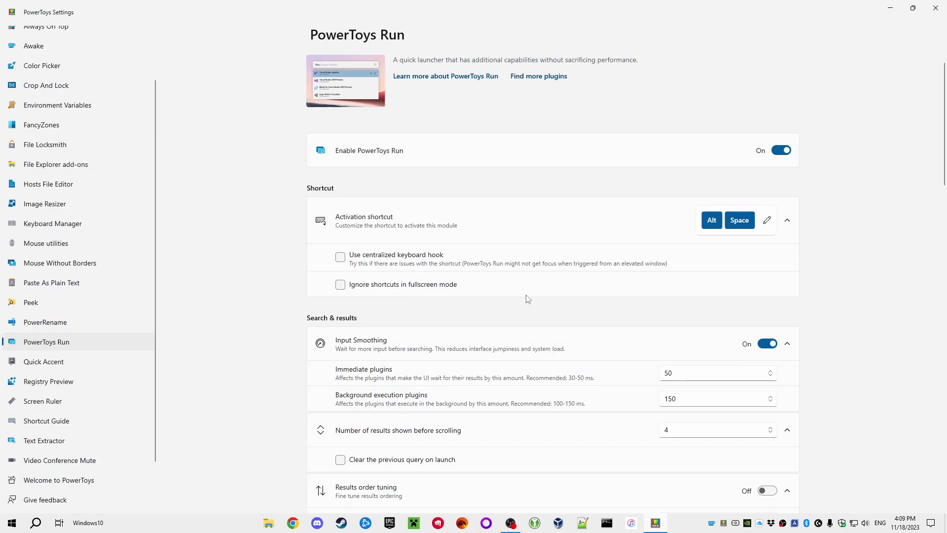
left_click(76, 367)
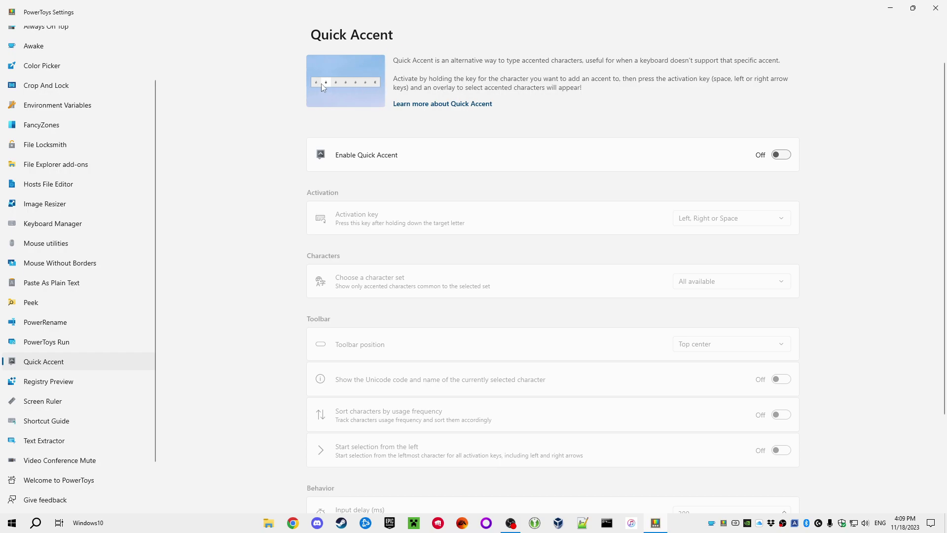
left_click(60, 383)
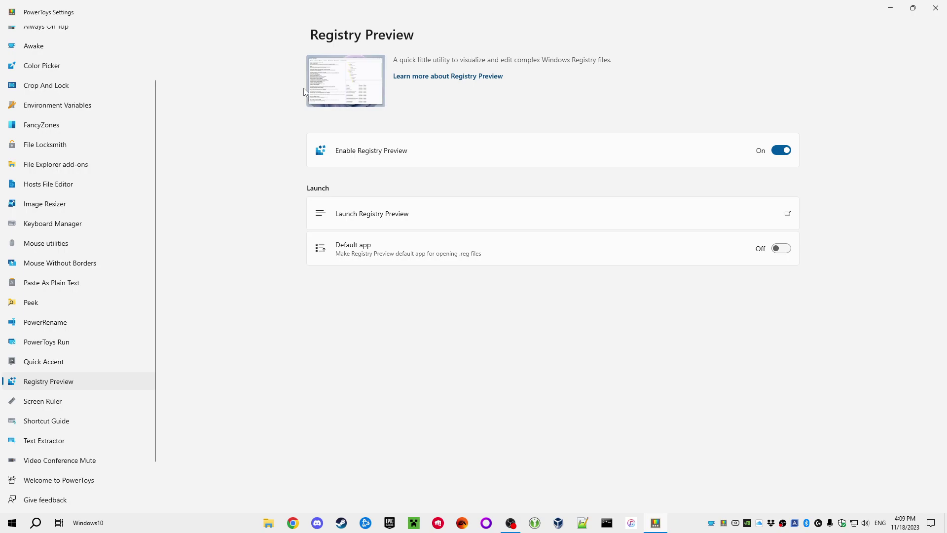
Step: Check the Screen Ruler settings page and measure a rectangular area over the page header with the ruler's bounds mode
left_click(42, 401)
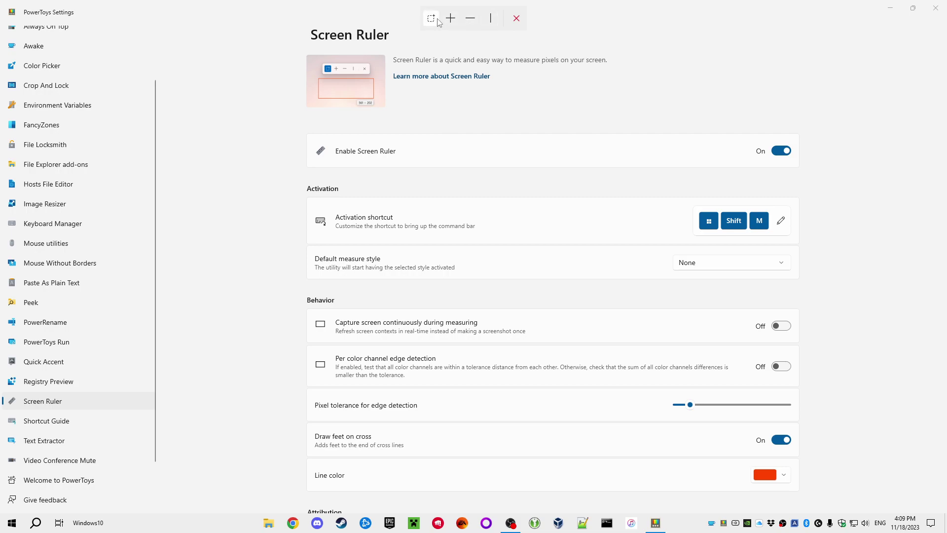
left_click(432, 19)
left_click_drag(435, 96, 624, 197)
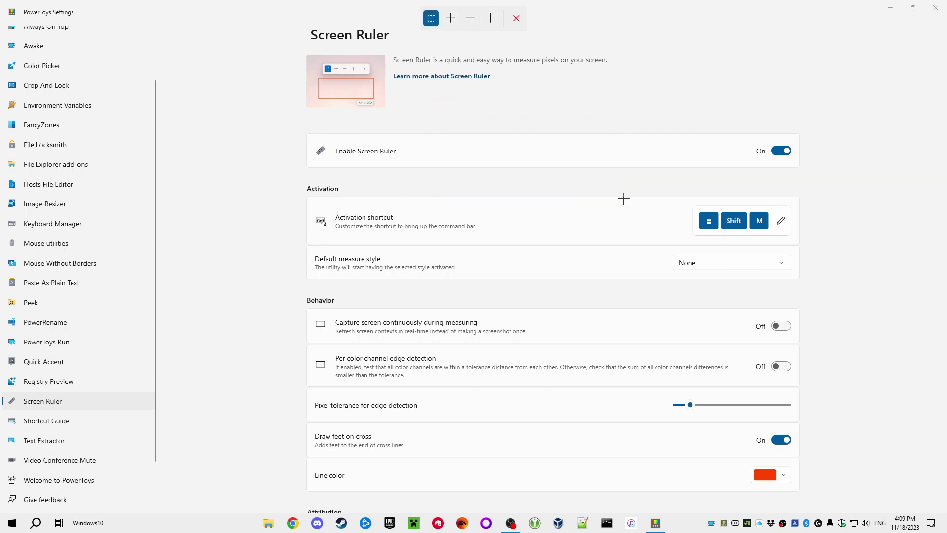
Step: Measure elements on the Screen Ruler page with the horizontal, vertical and cross spacing modes, and close the ruler
left_click(471, 20)
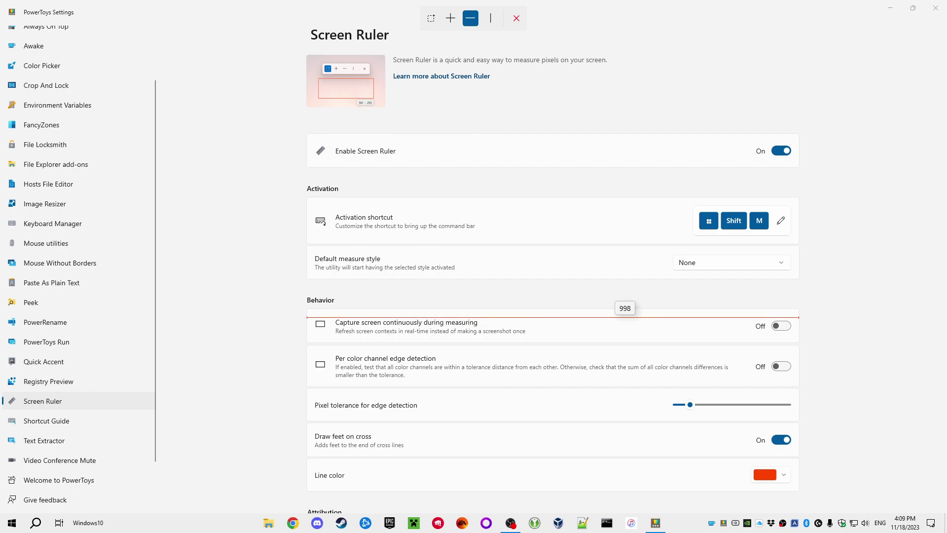
left_click(491, 20)
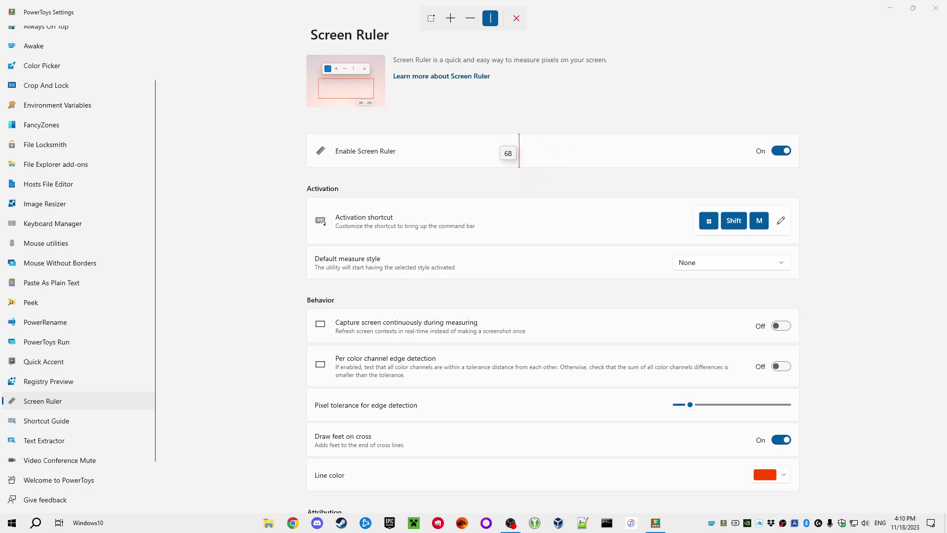
left_click(450, 18)
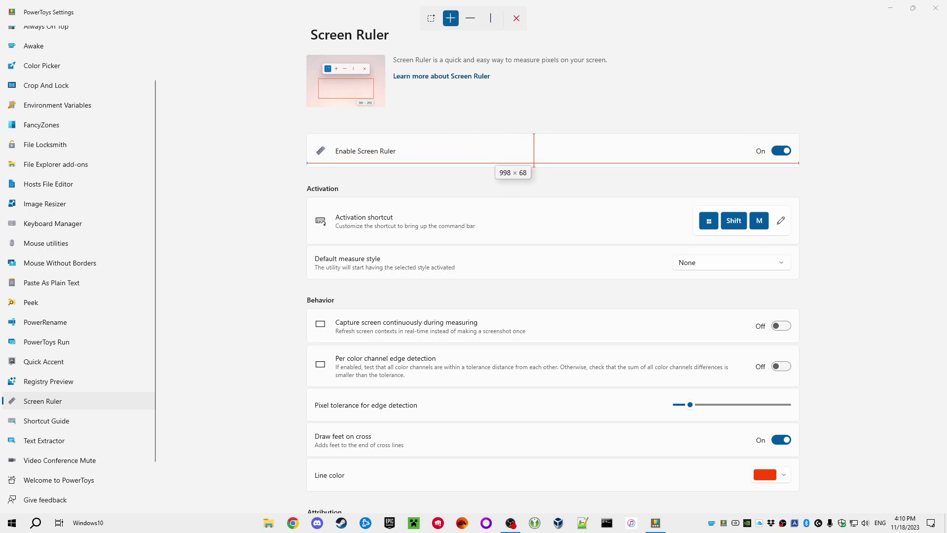
left_click(516, 18)
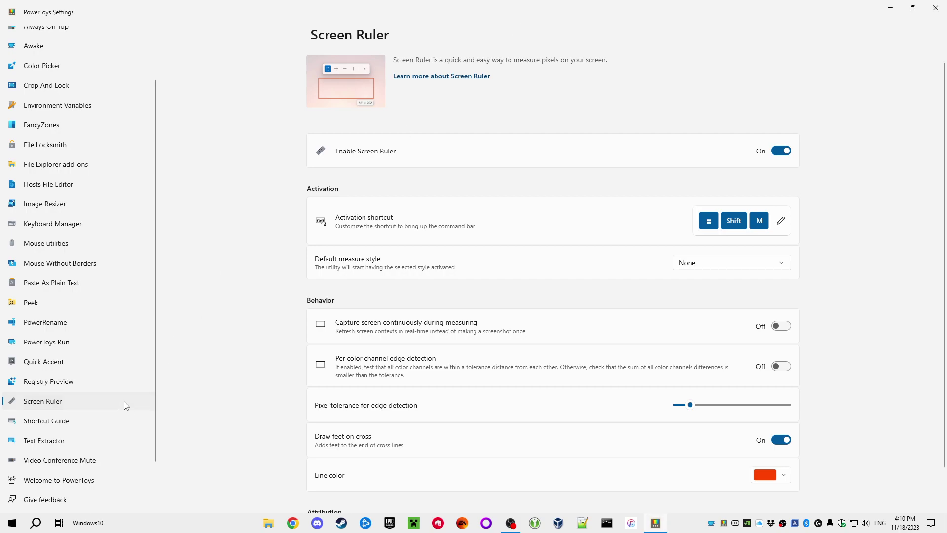
Step: Check the Shortcut Guide settings page and bring up the Windows shortcut overlay
left_click(89, 419)
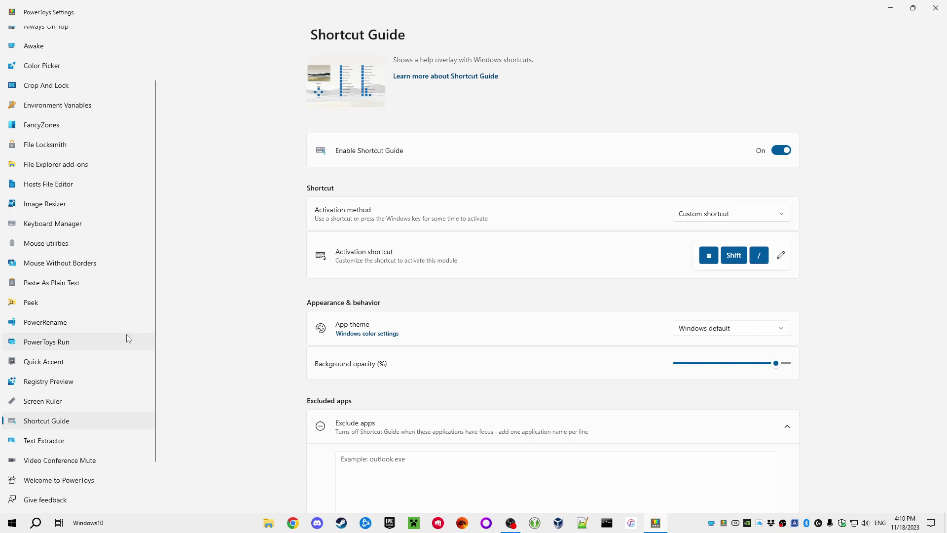
key("super+shift+slash")
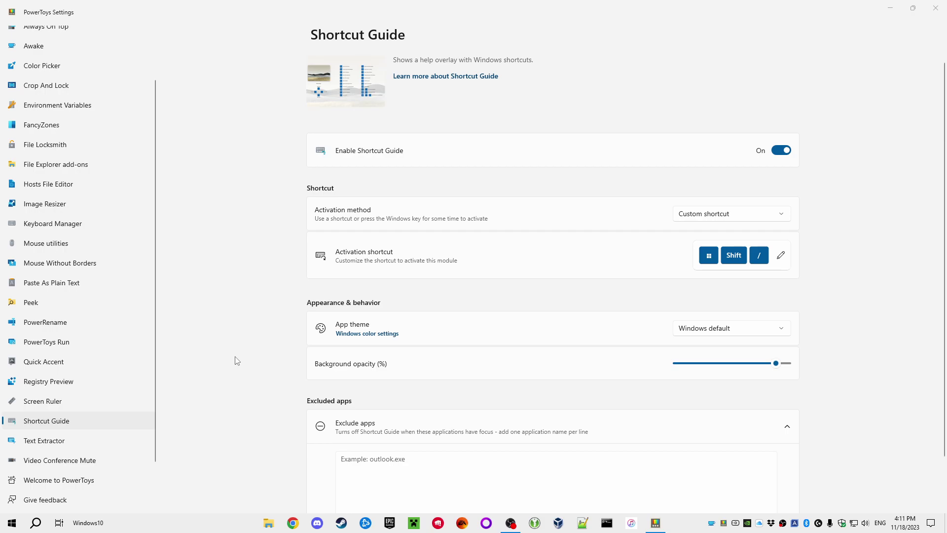
key("super+shift+slash")
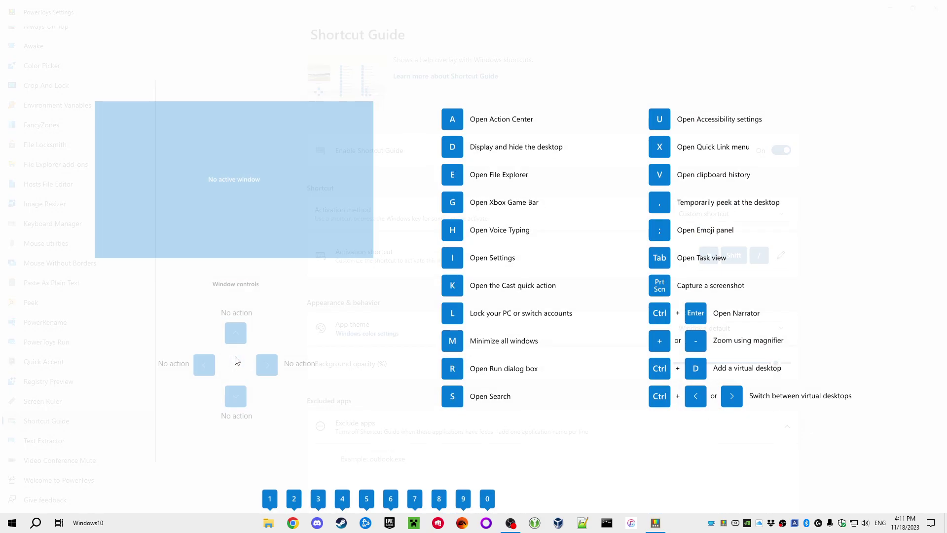
Step: Launch GOG Galaxy with its taskbar number 0 from the shortcut overlay, dismiss the overlay, and minimize the GOG Galaxy window
key("super+0")
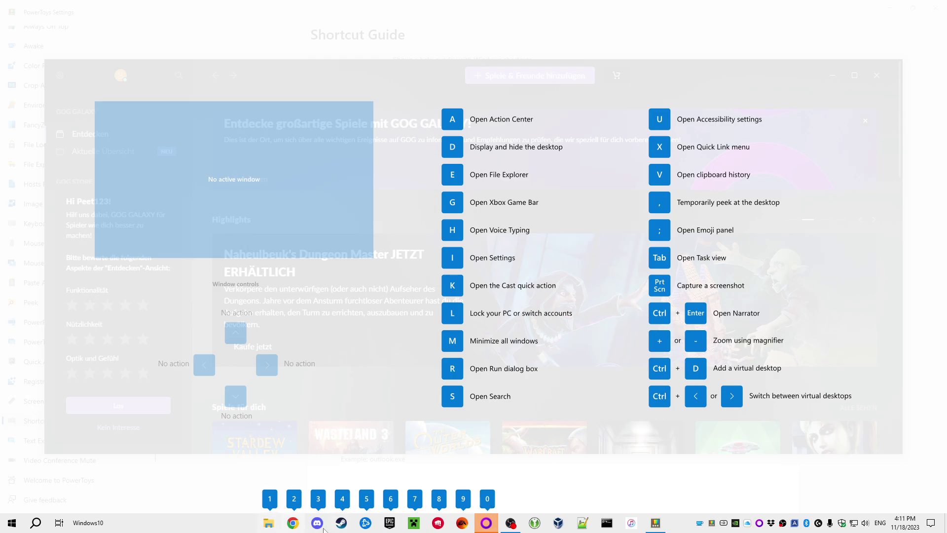
mouse_move(494, 527)
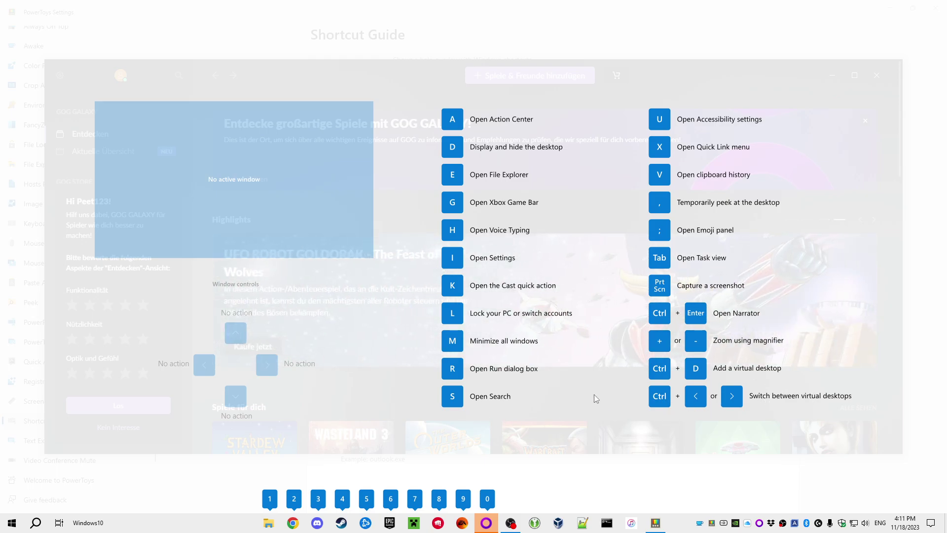
key("Escape")
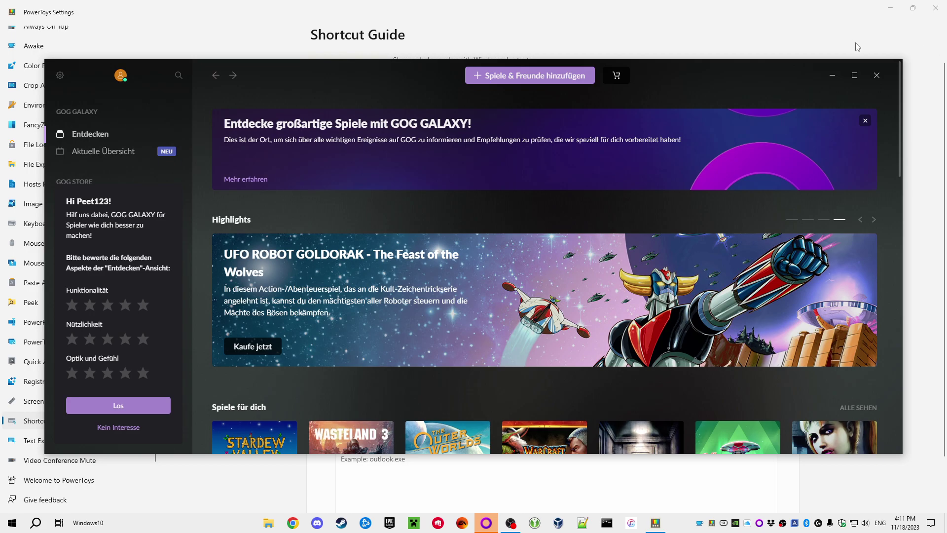
left_click(832, 77)
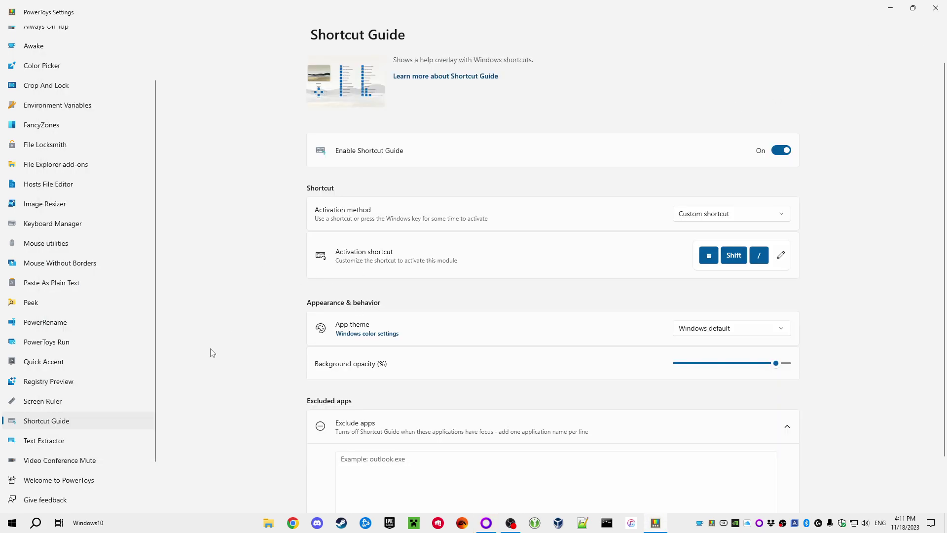
Step: On the Text Extractor settings page, capture the module's one-line description as text with Text Extractor
left_click(53, 443)
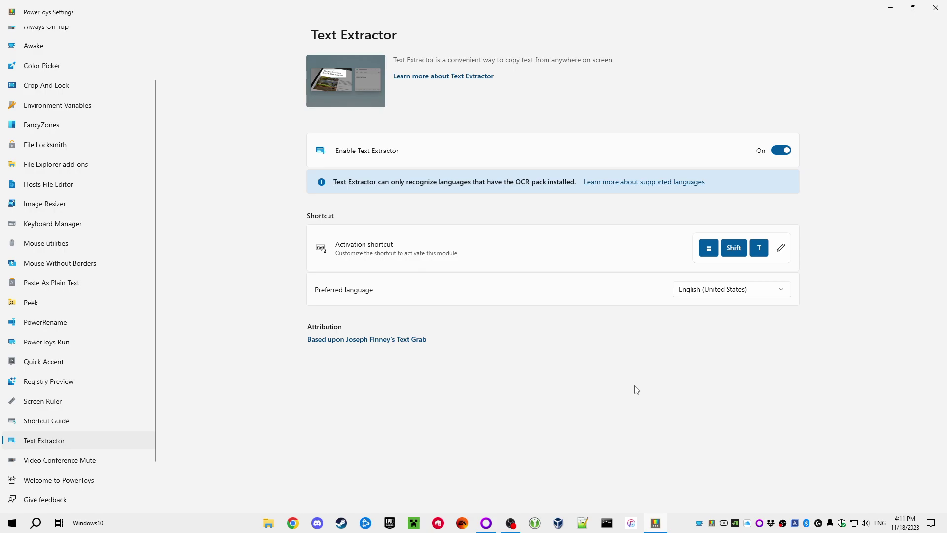
key("super+shift+t")
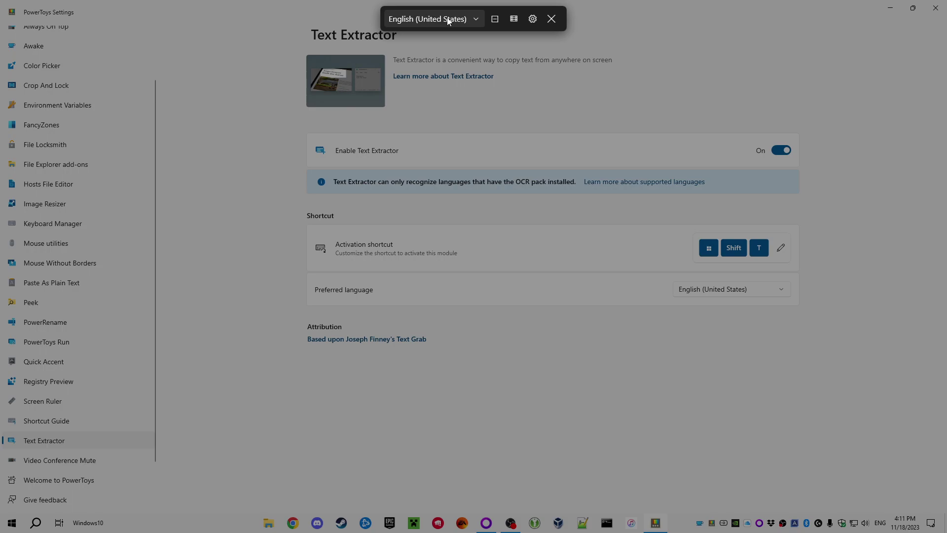
left_click_drag(390, 55, 619, 69)
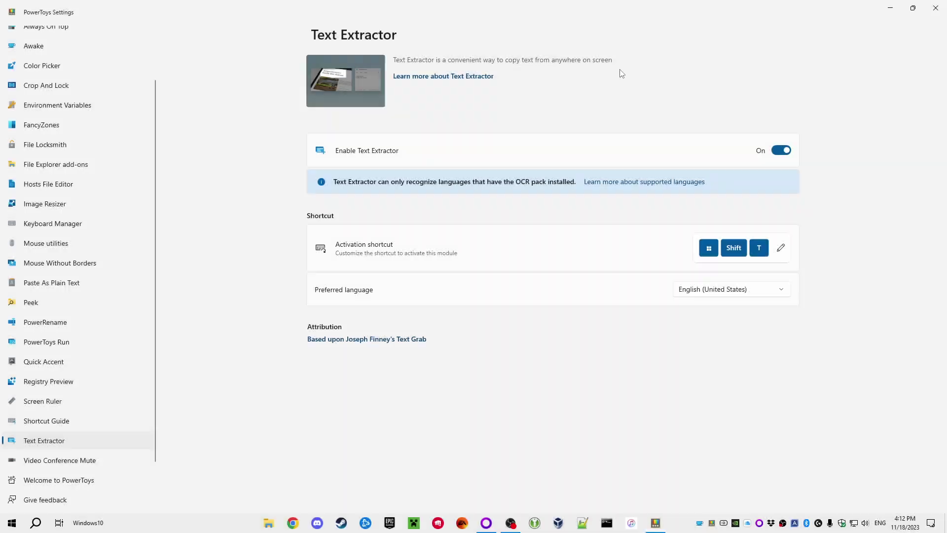
Step: Open TestDocument.txt from the desktop and insert the extracted text "Text Extractor is a convenient way to copy text from anywhere on screen"
left_click(891, 7)
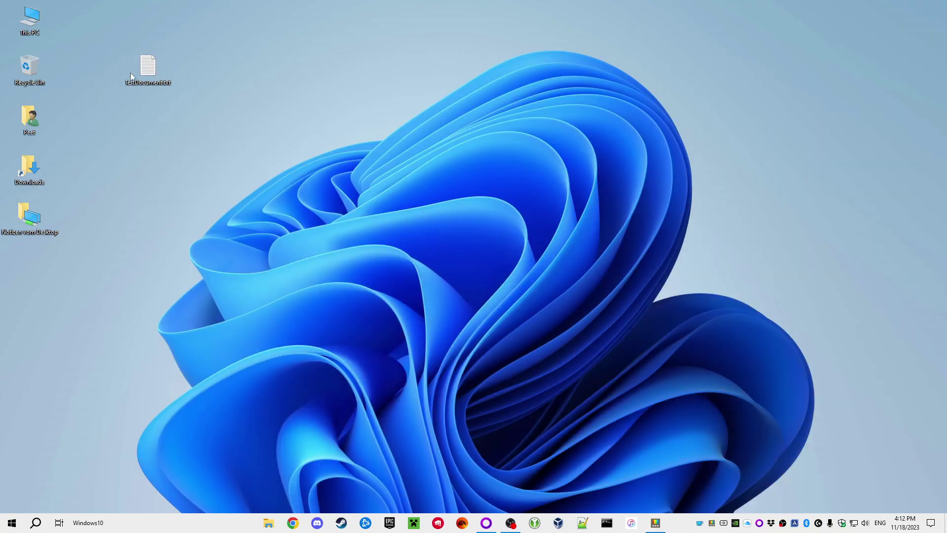
double_click(148, 68)
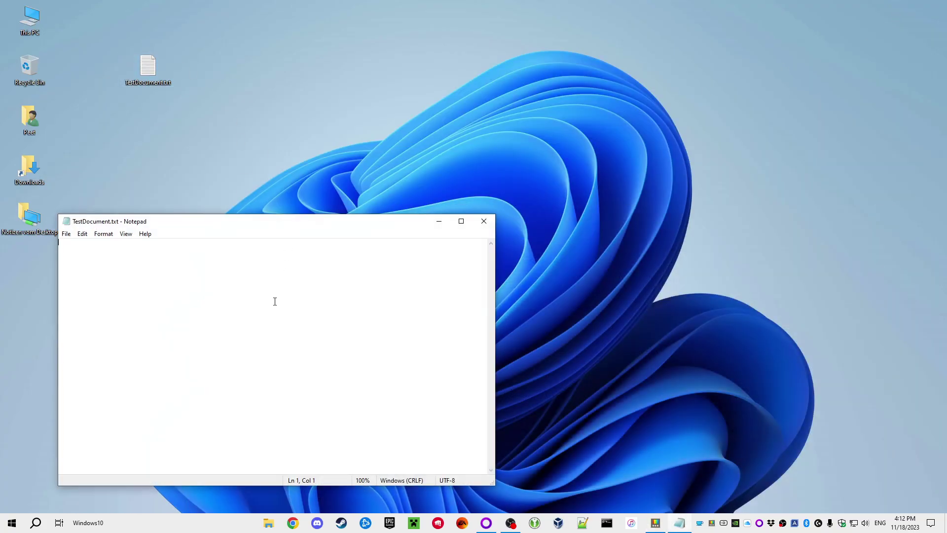
type("Text Extractor is a convenient way to copy text from anywhere on screen")
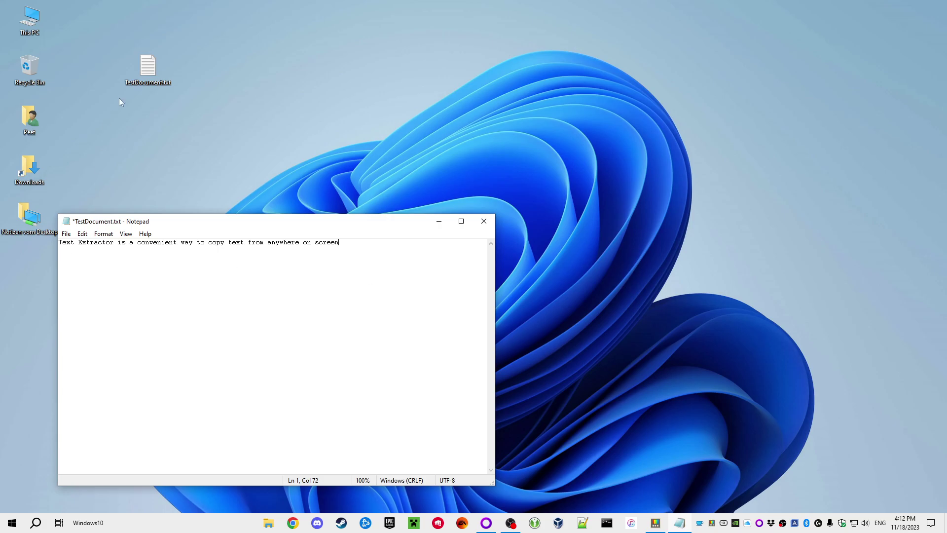
Step: Return to PowerToys Settings and review the Video Conference Mute page's shortcuts, microphone, camera and toolbar options
left_click(655, 525)
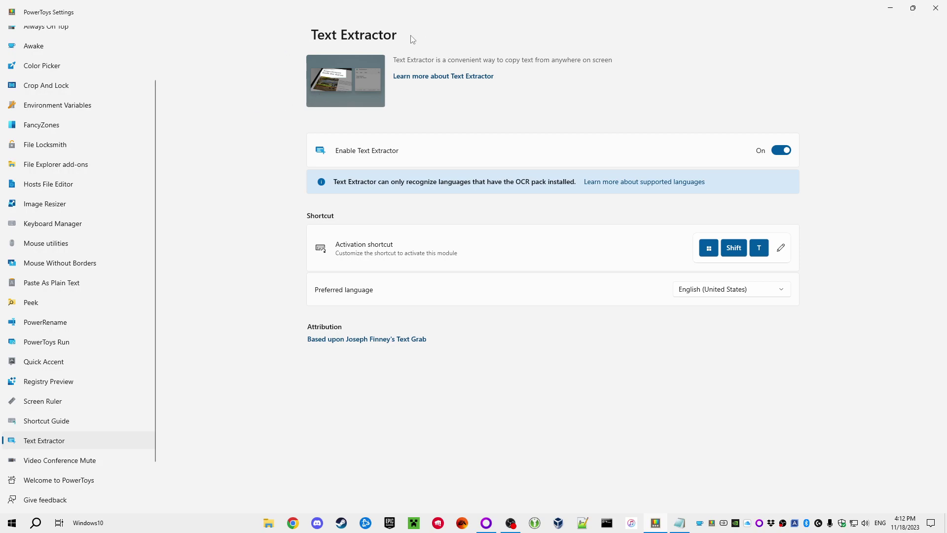
left_click(70, 464)
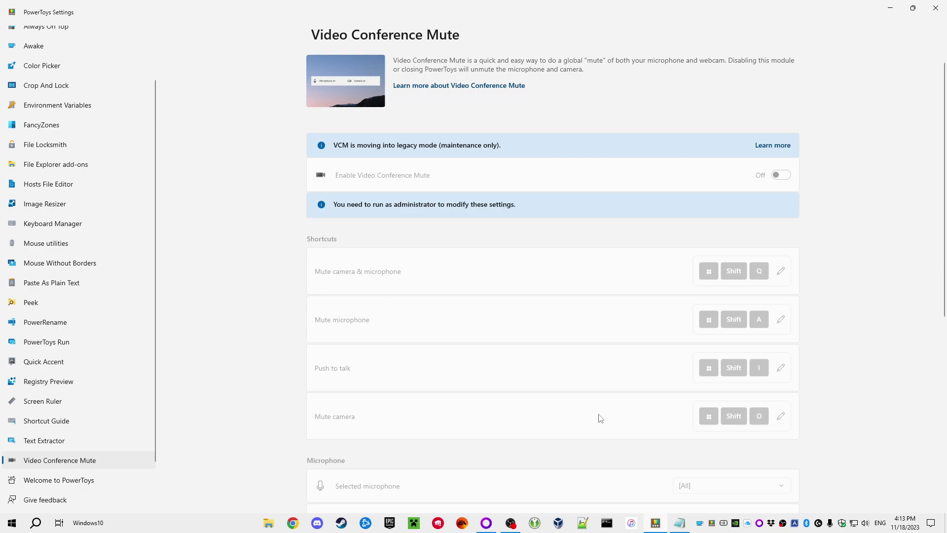
scroll(614, 394, "down", 6)
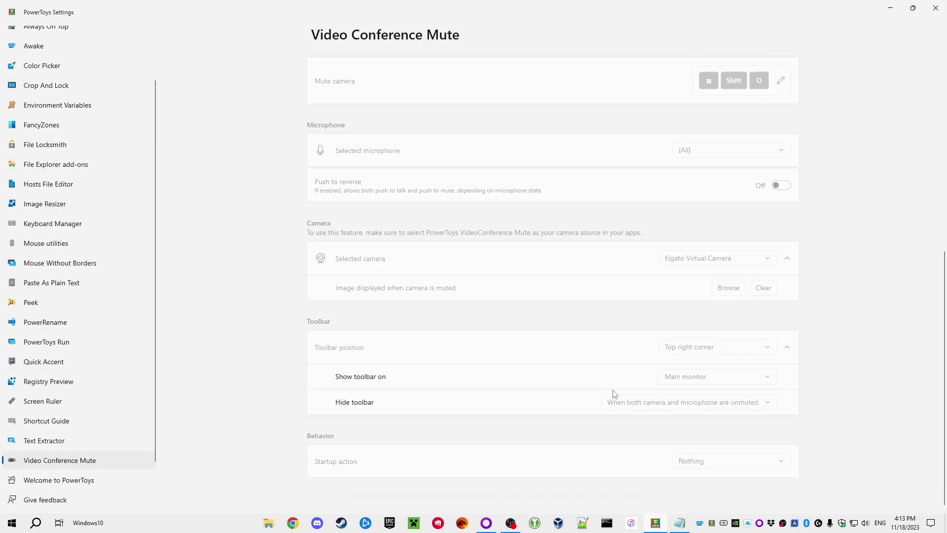
scroll(614, 395, "up", 7)
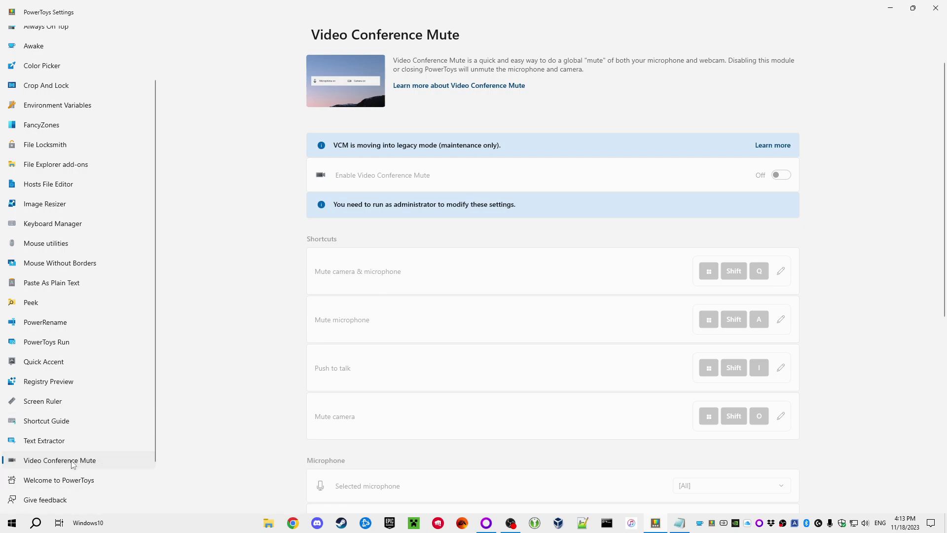
Step: Revisit the FancyZones, Peek and PowerToys Run settings pages, and briefly bring up and dismiss the PowerToys Run launcher
left_click(29, 127)
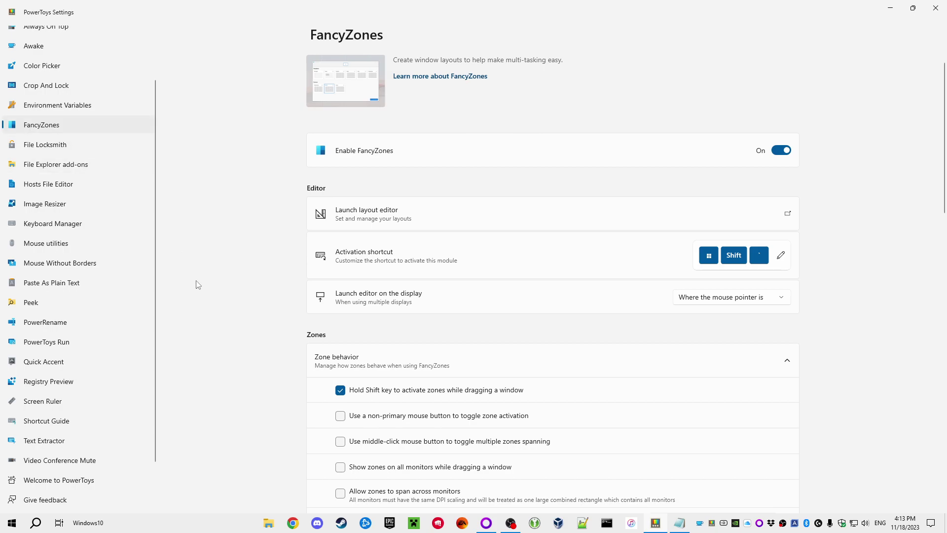
left_click(38, 302)
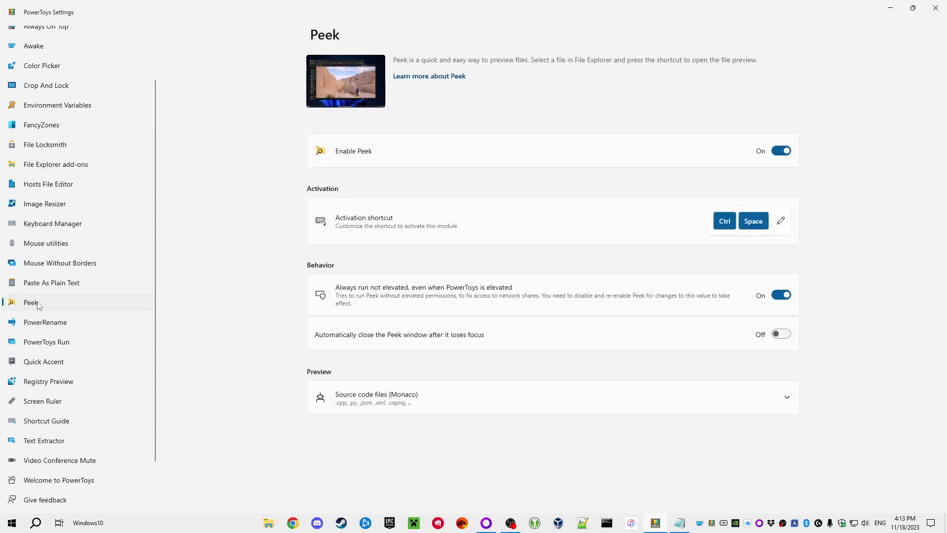
left_click(68, 344)
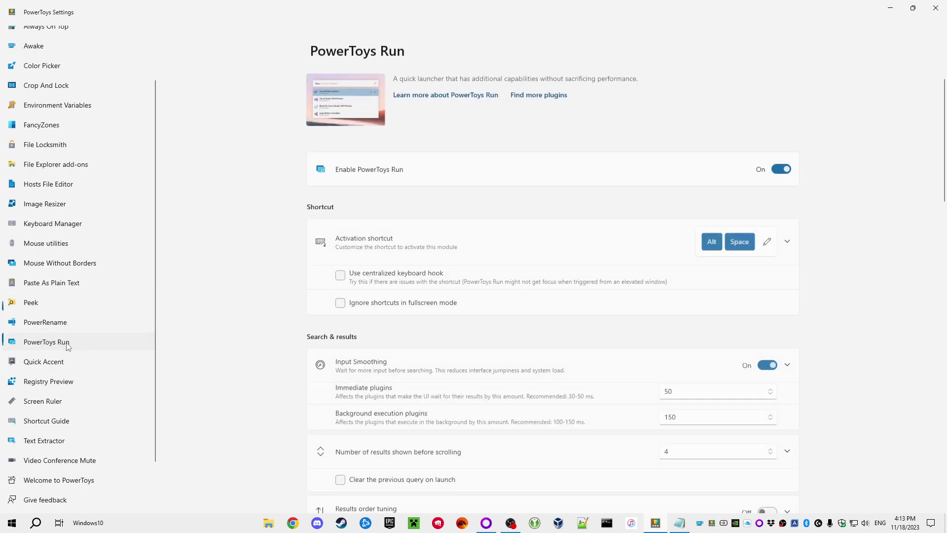
key("alt+space")
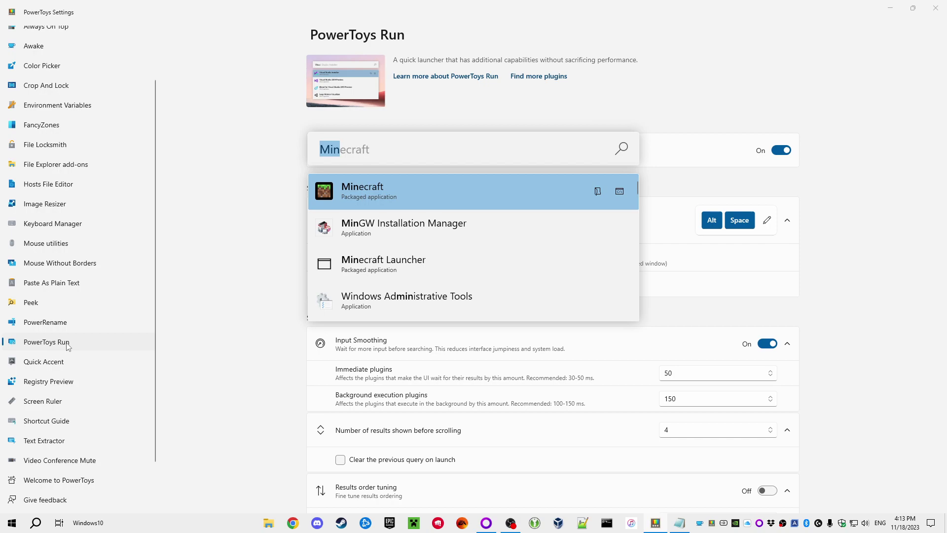
left_click(773, 73)
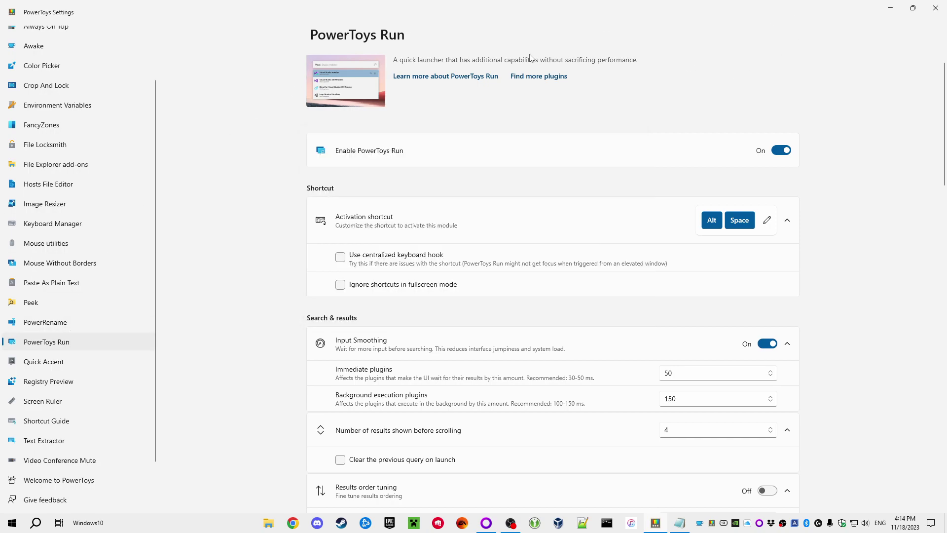
Step: Show the modules Dashboard, restore the maximized PowerToys Settings window, and snap it into the large zone on the desktop's left side
scroll(103, 254, "up", 3)
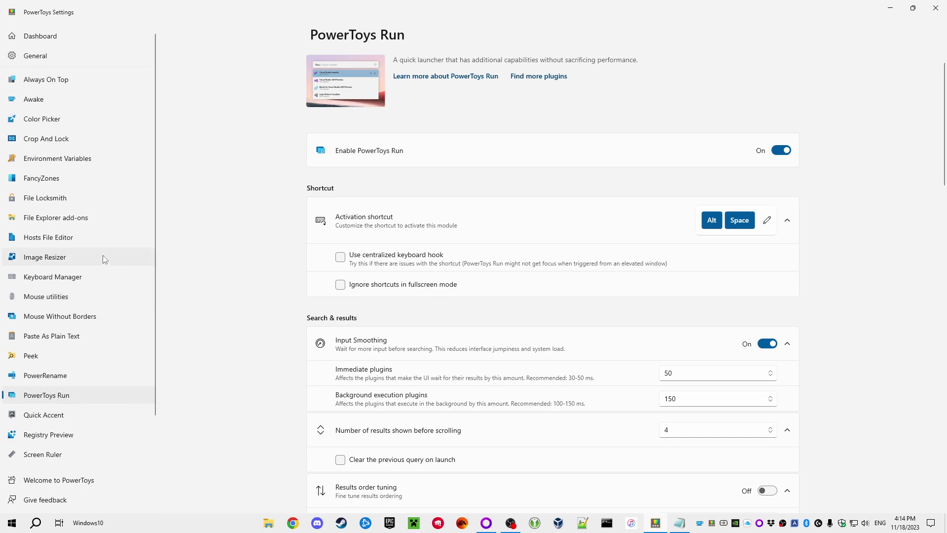
left_click(57, 37)
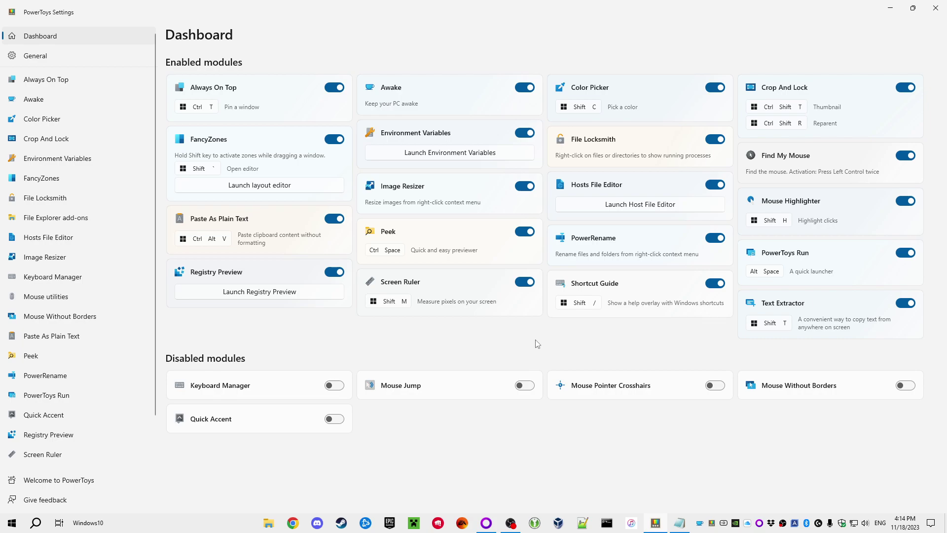
key("super+Up")
key("super+Up")
left_click(913, 8)
left_click_drag(833, 12, 806, 115)
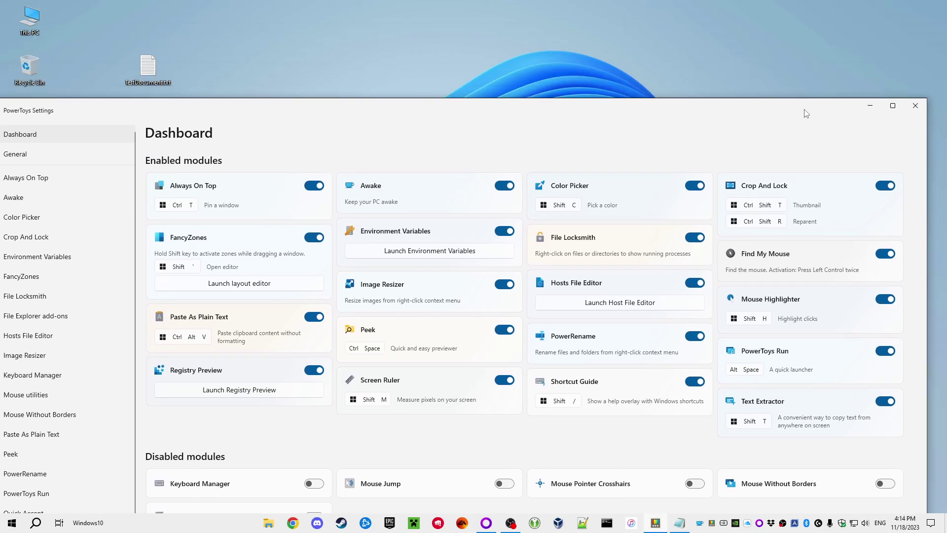
key("super+Left")
key("super+Left")
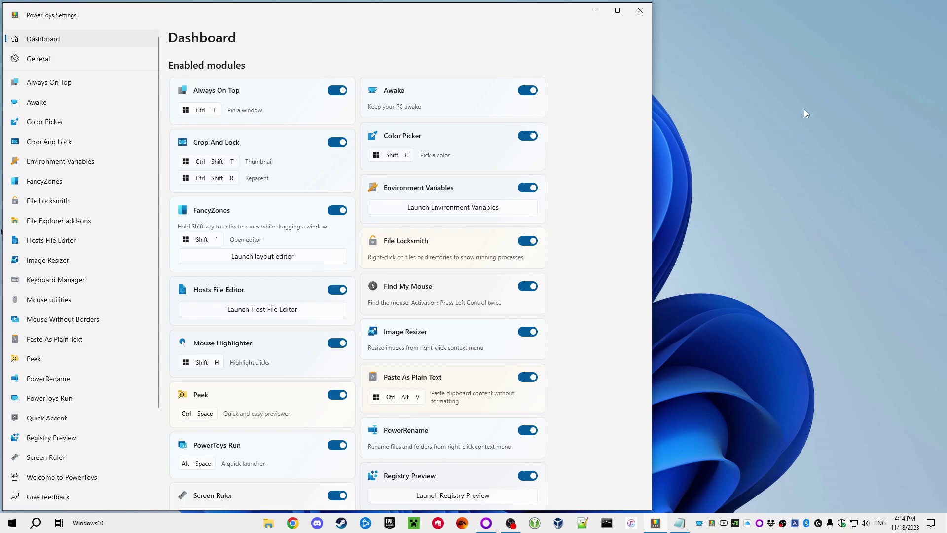